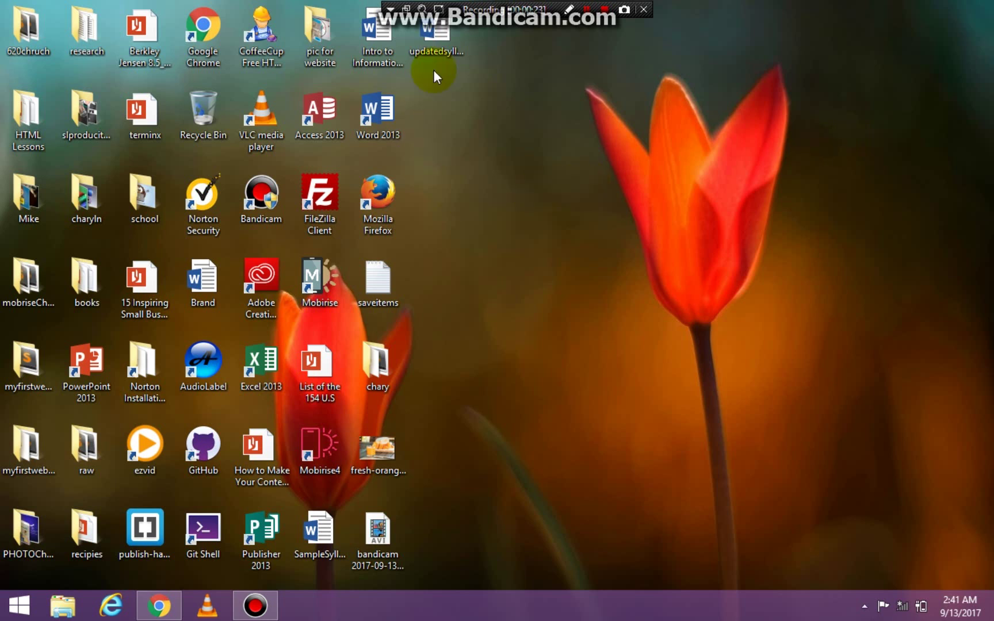
- Launch Word 2013 and create a blank document
double_click(382, 113)
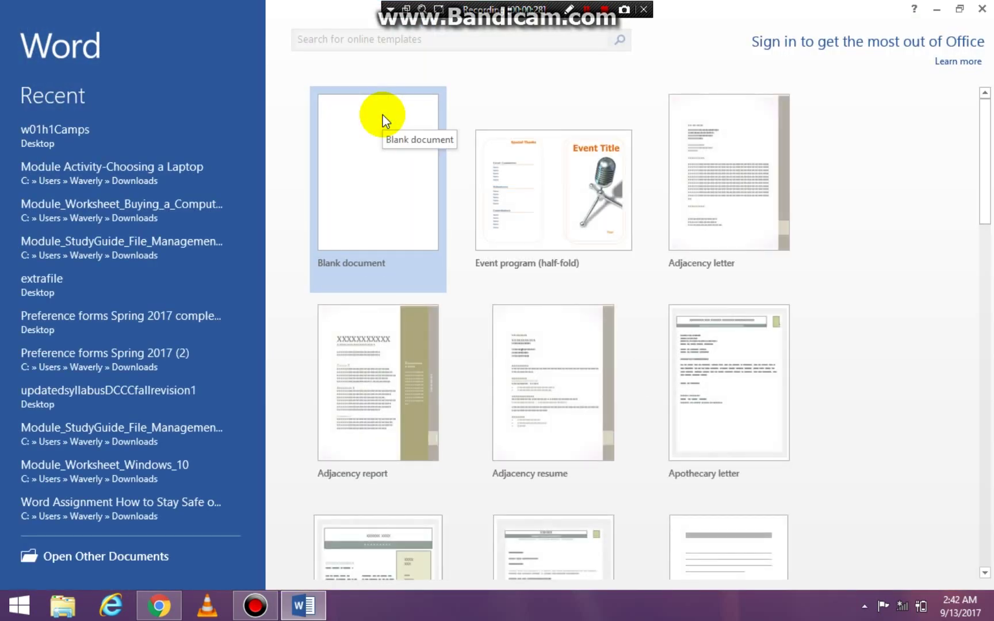
left_click(384, 162)
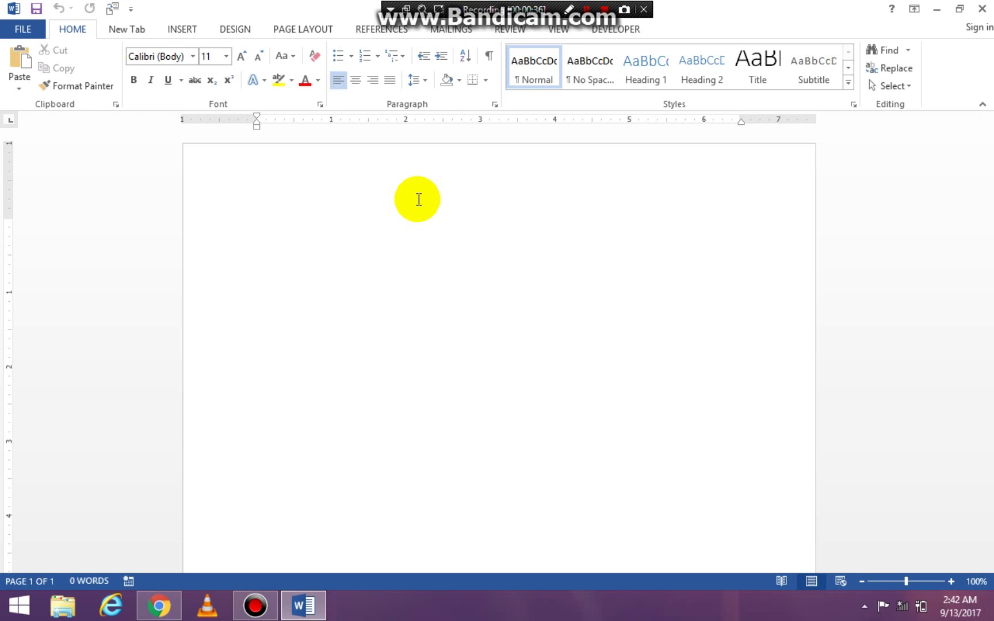
- Set a custom paper size of 6" wide by 4" high for the whole document
left_click(310, 29)
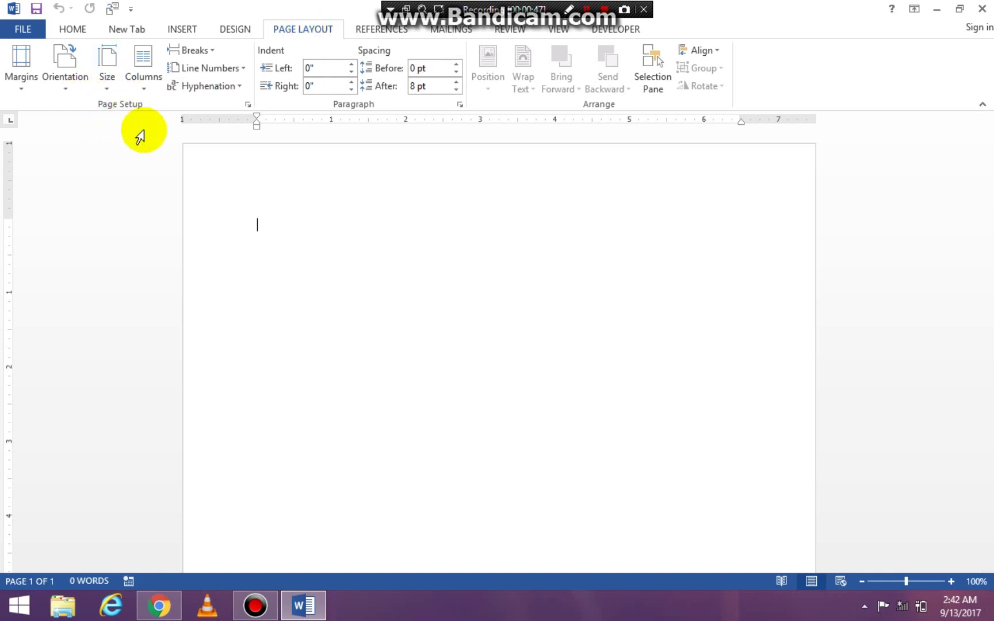
left_click(106, 86)
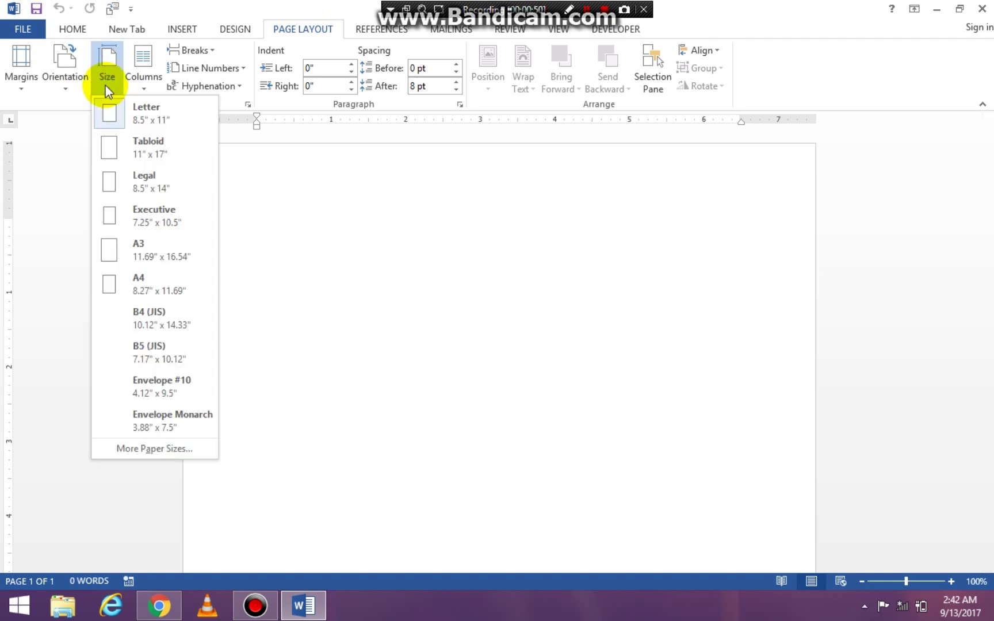
left_click(151, 451)
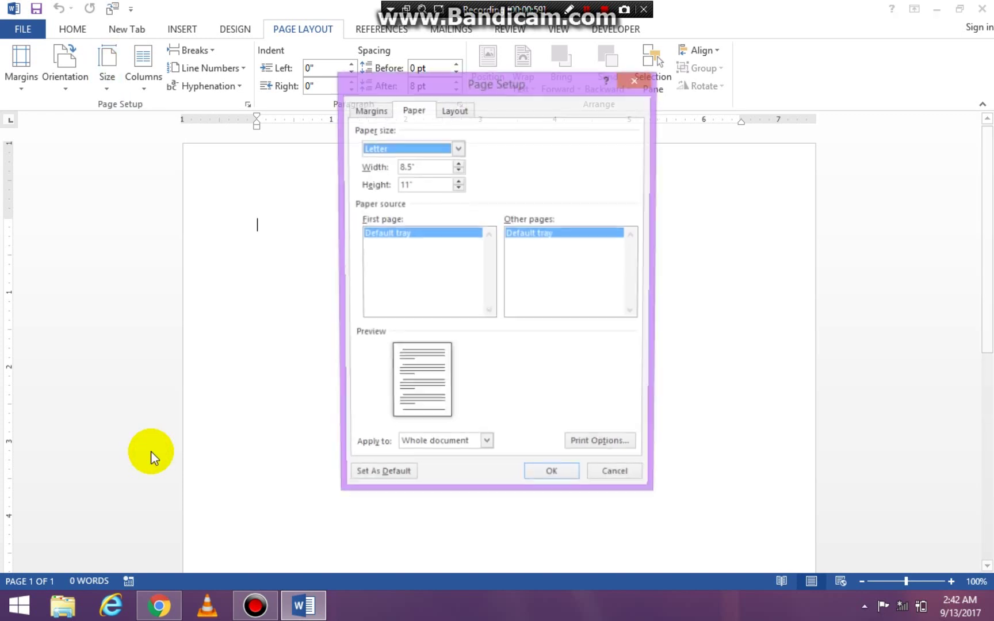
left_click(422, 166)
left_click_drag(421, 166, 362, 164)
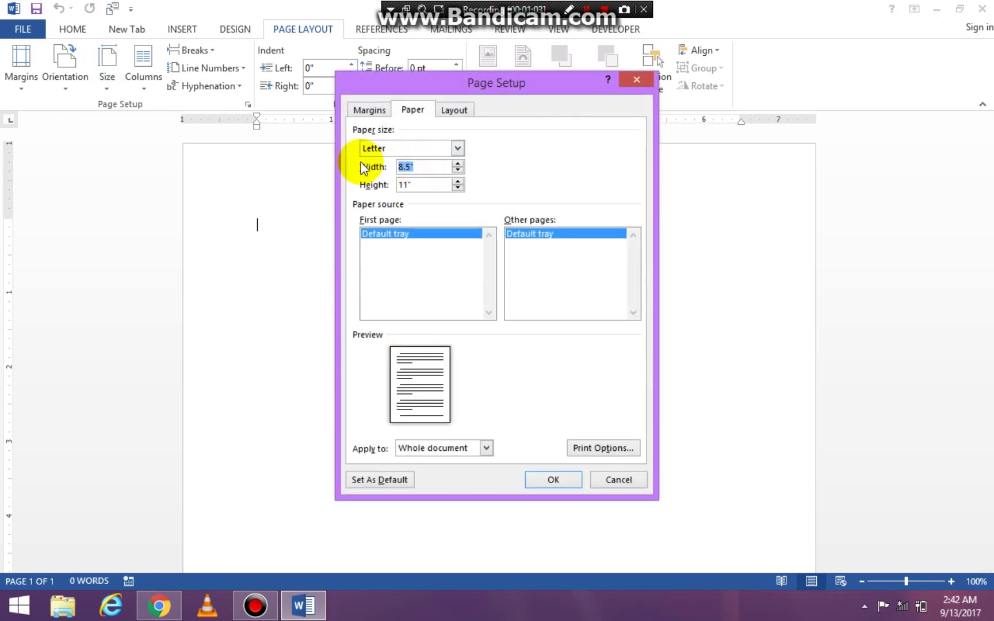
type("6")
left_click(423, 185)
left_click_drag(423, 185, 362, 189)
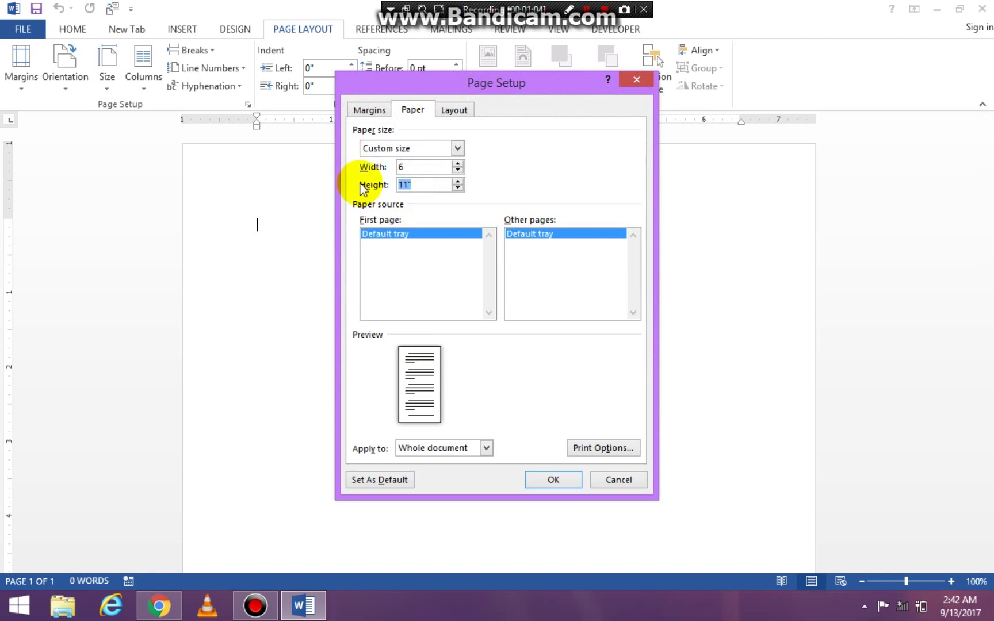
type("4")
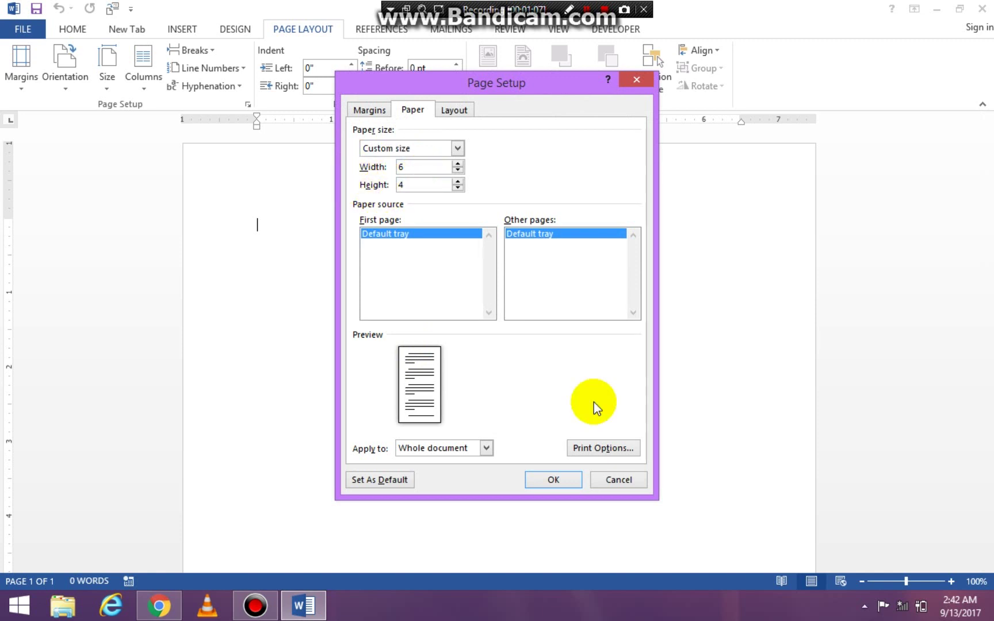
left_click(557, 480)
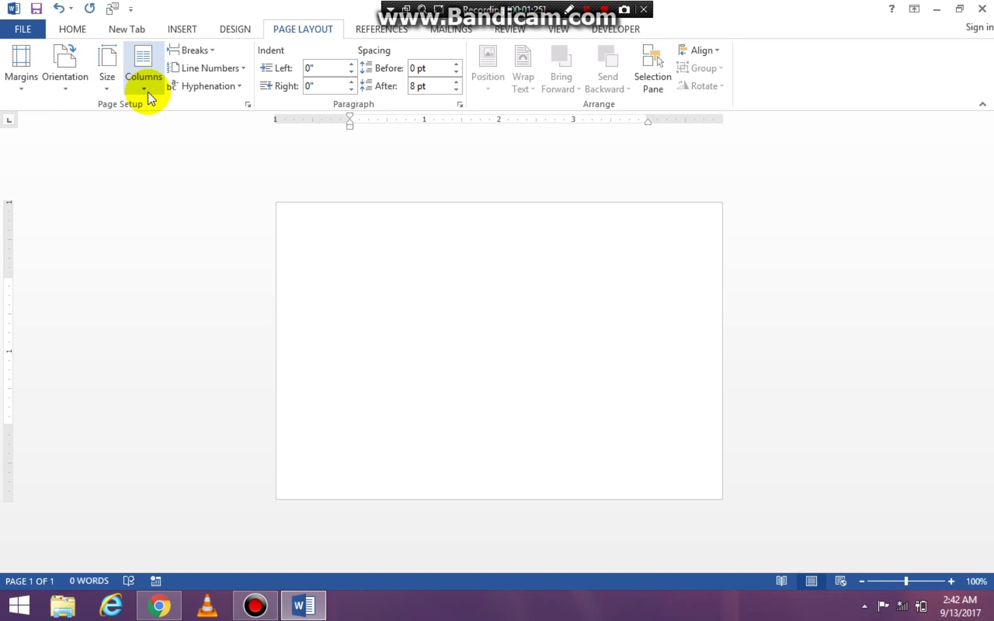
left_click(454, 298)
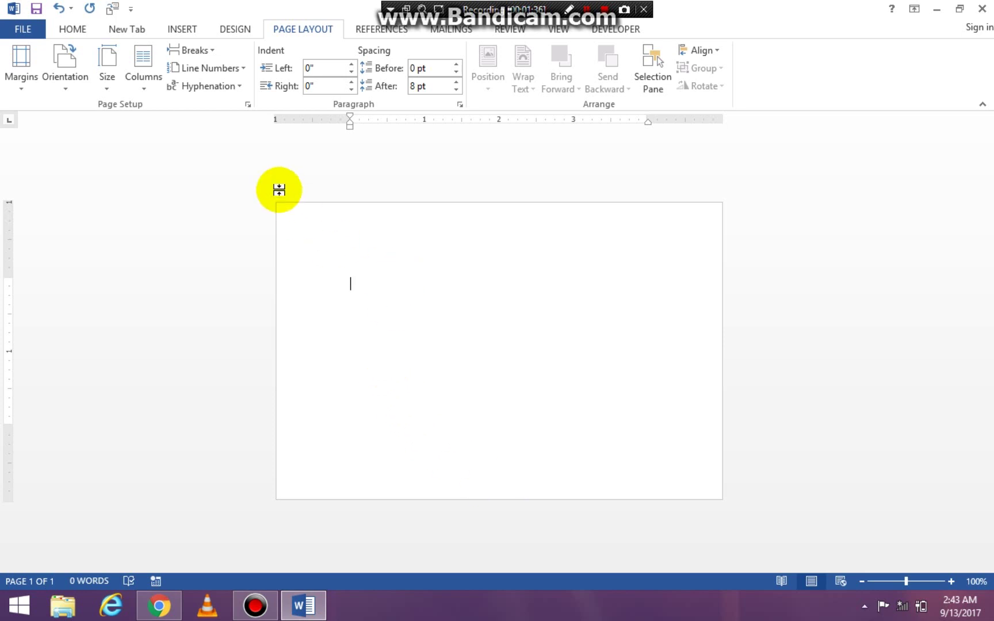
- Try to draw a vertical line about 3.81" long down the middle of the page, and undo it
left_click(190, 33)
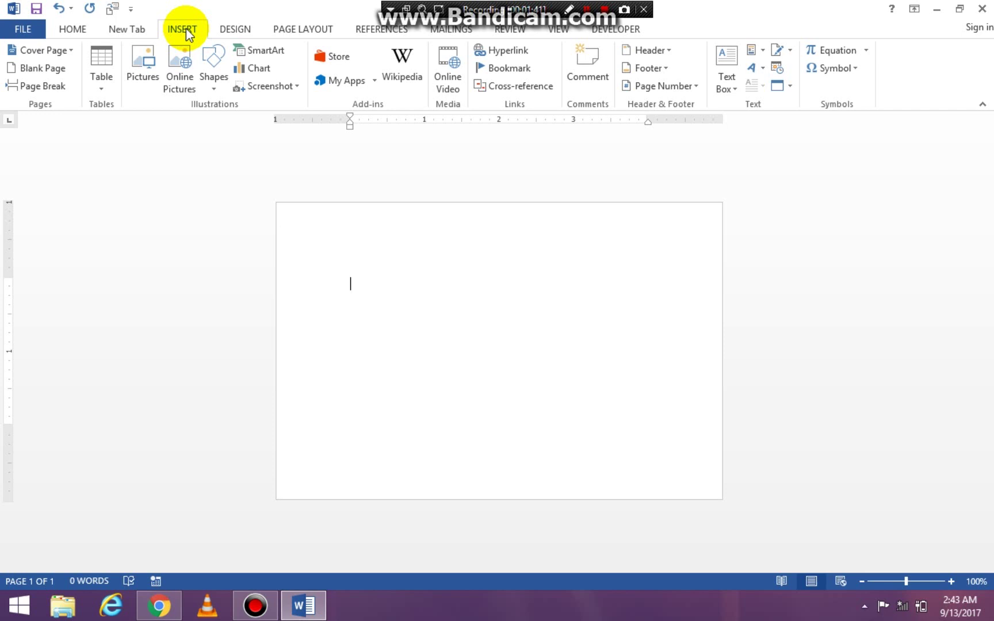
left_click(188, 34)
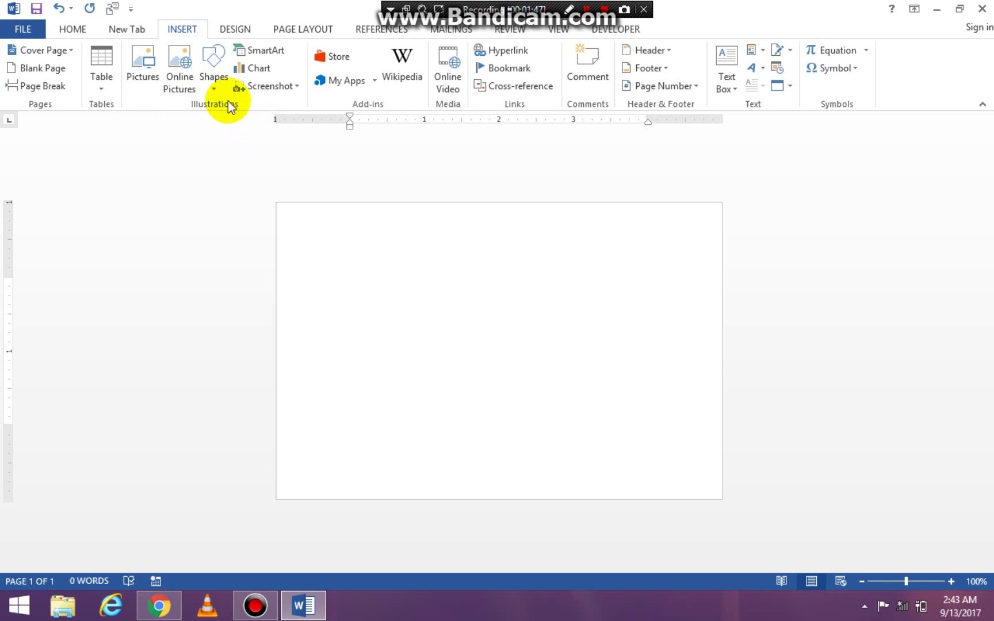
left_click(217, 88)
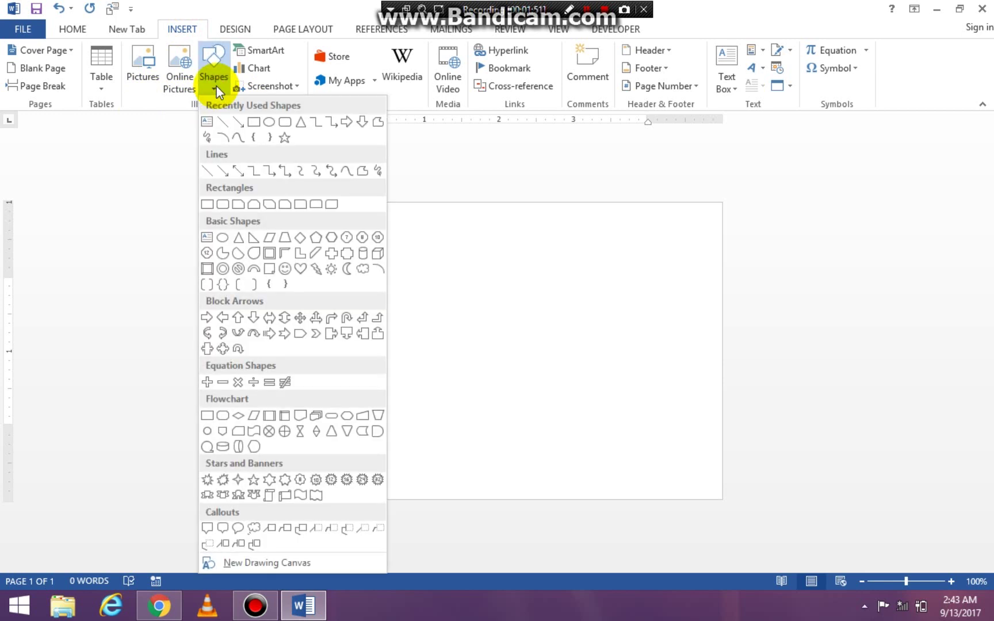
left_click(210, 183)
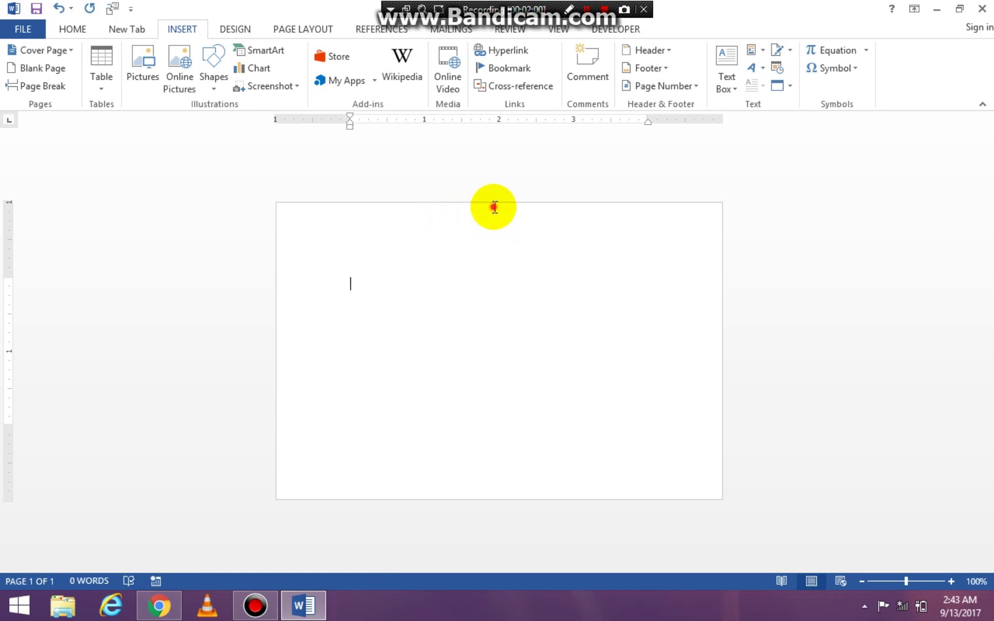
left_click(219, 85)
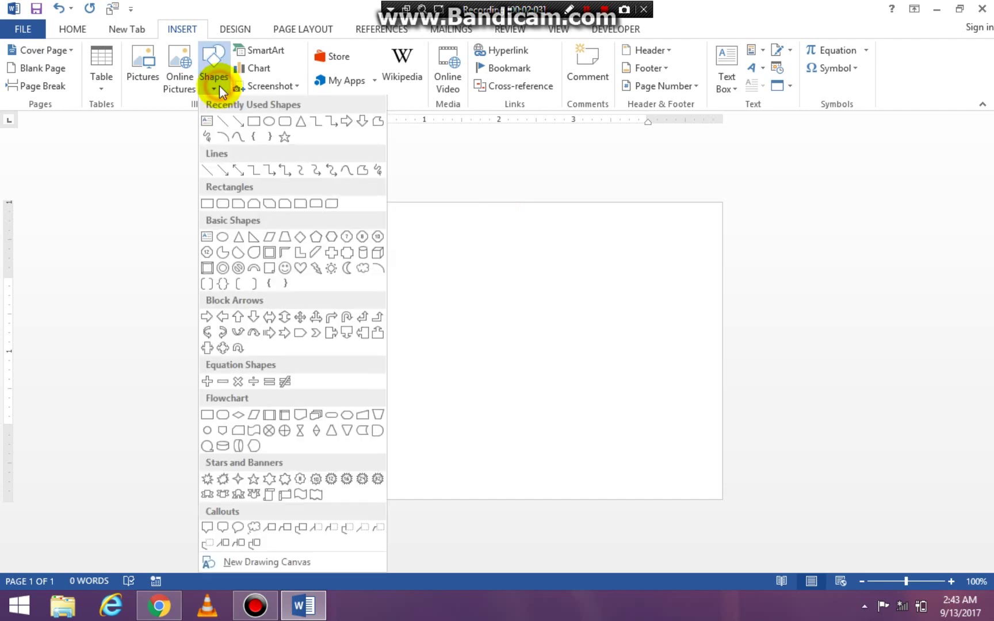
left_click(206, 167)
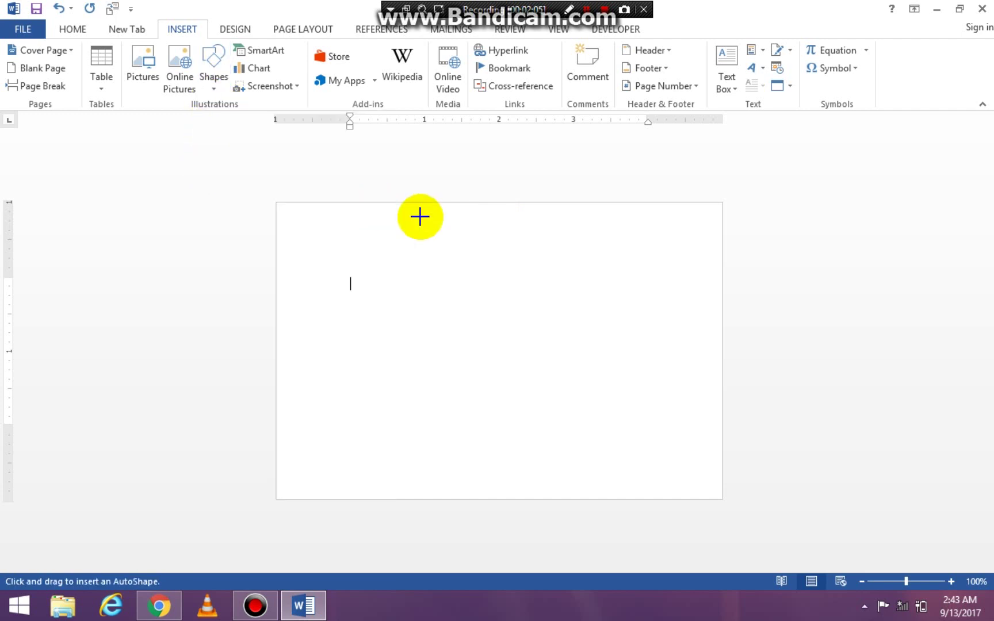
left_click(494, 208)
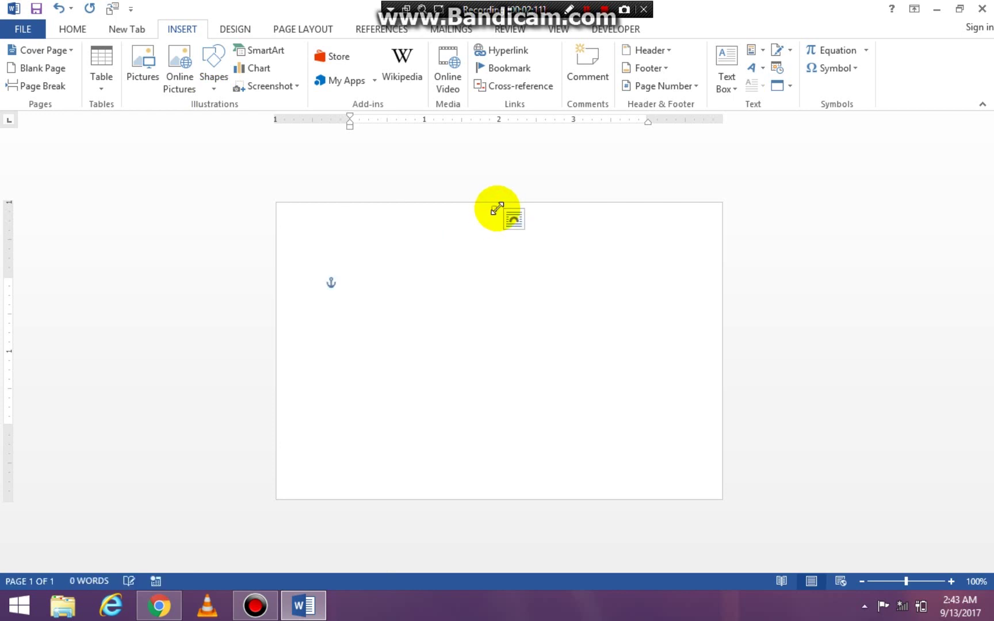
left_click_drag(495, 233, 566, 494)
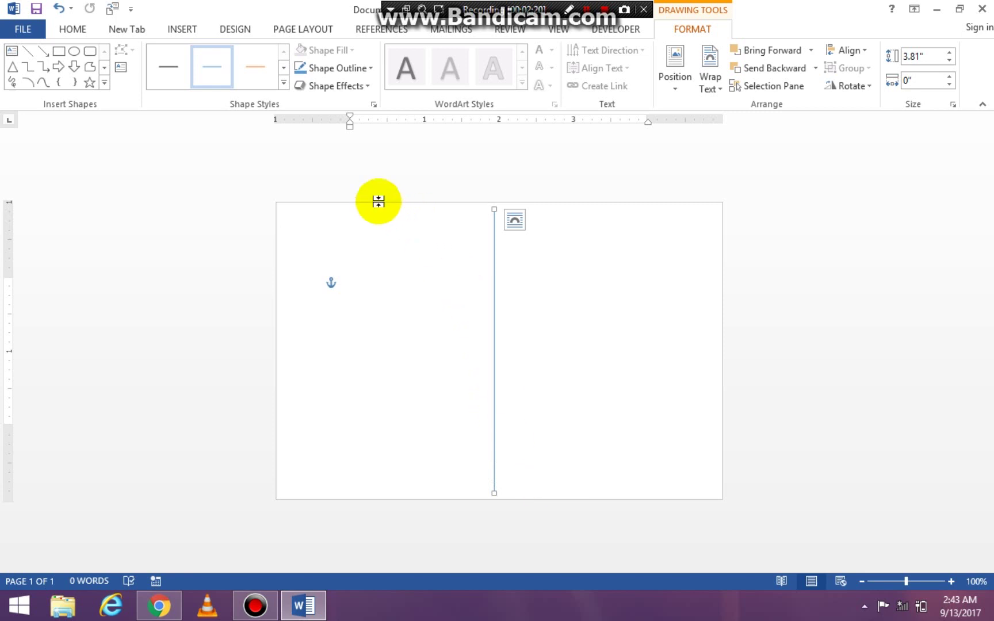
left_click(59, 8)
- Try to draw the dividing line again with a diagonal stroke about 1" by 1", and delete it
left_click(180, 28)
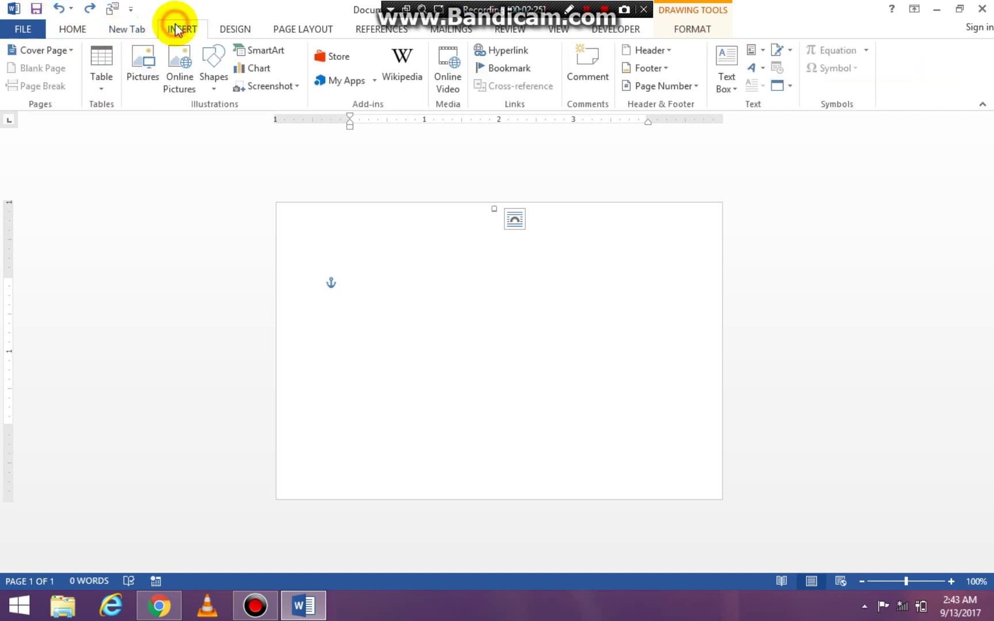
left_click(218, 88)
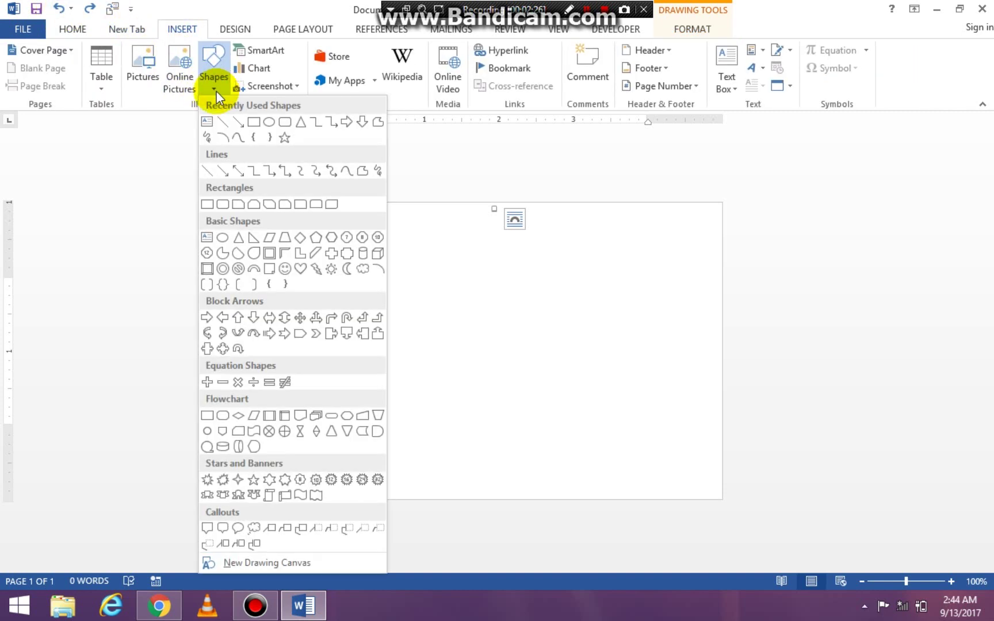
left_click(208, 171)
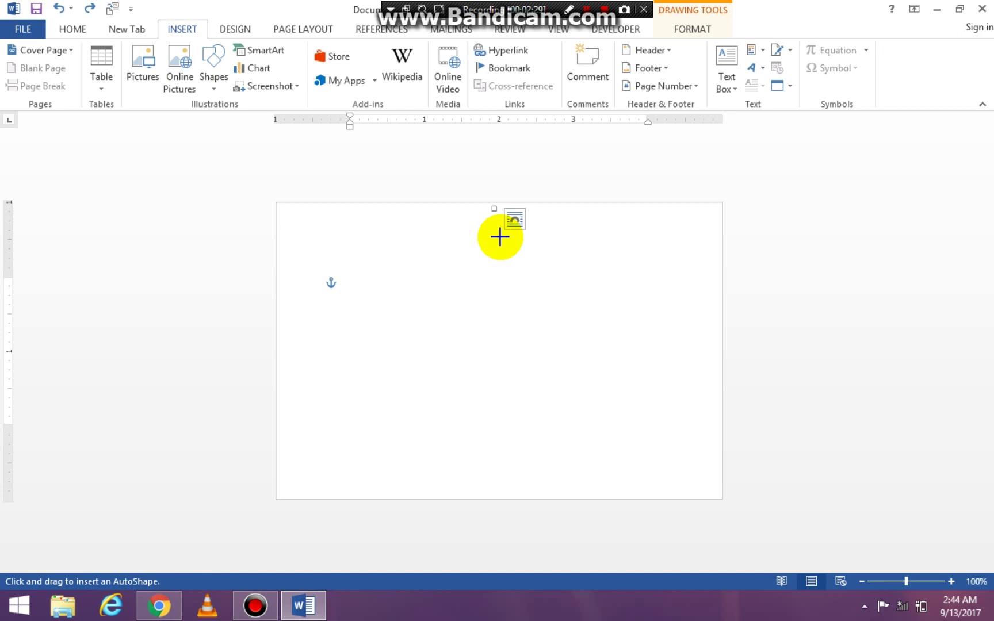
left_click_drag(492, 237, 567, 312)
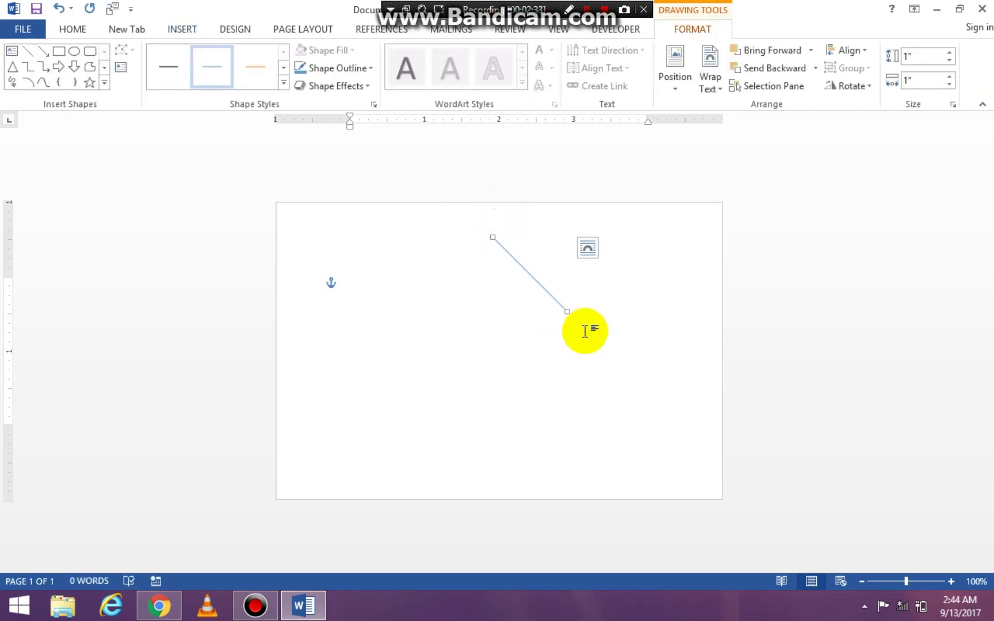
key("Delete")
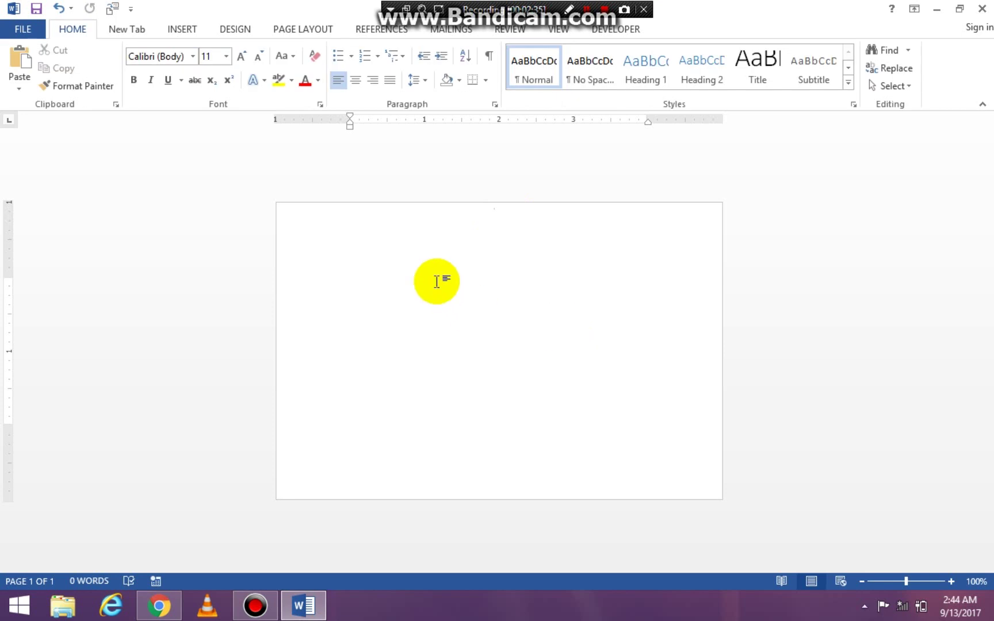
- Draw a vertical line about 3.96" long from the page's upper to lower edge and move it to the horizontal centre
left_click(179, 30)
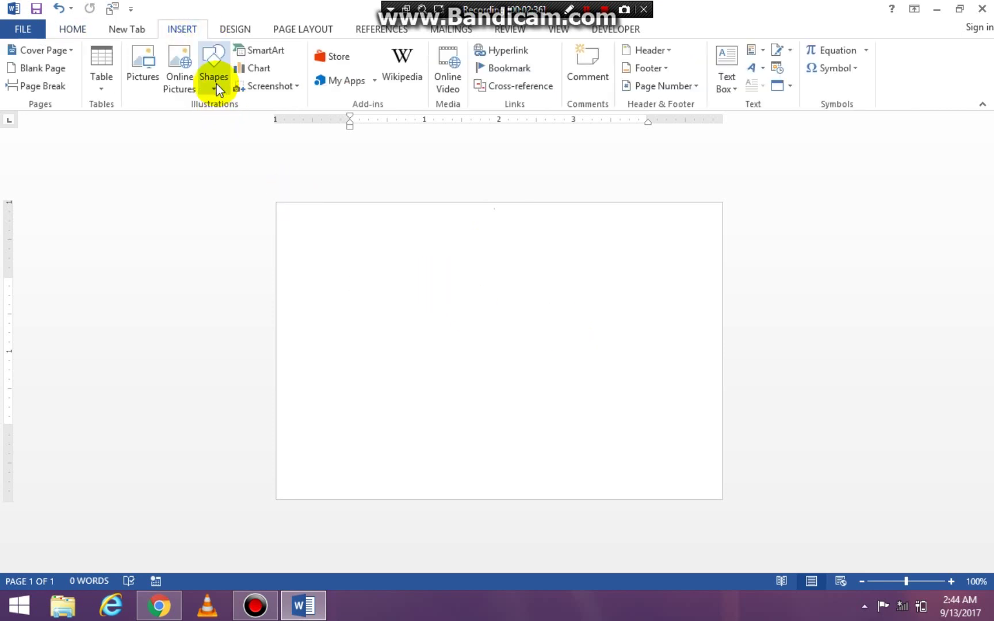
left_click(214, 81)
left_click(207, 170)
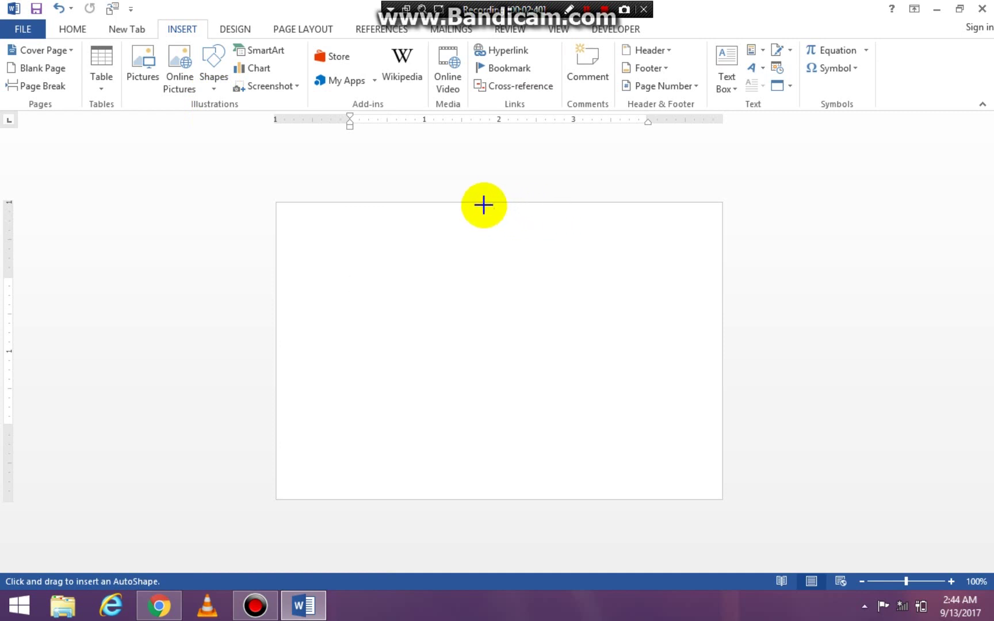
left_click_drag(484, 206, 521, 505)
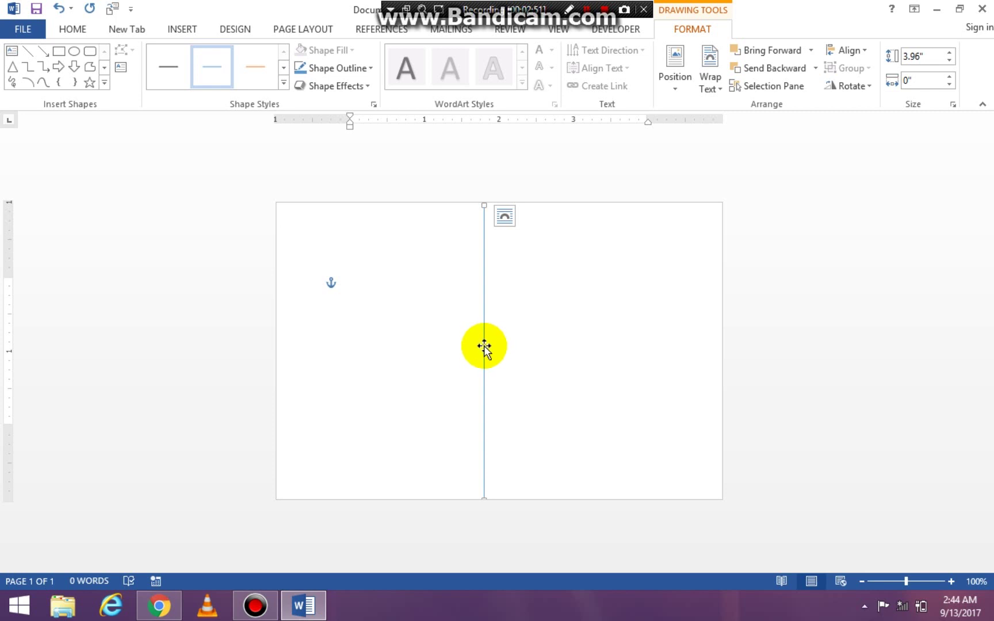
left_click_drag(484, 344, 502, 332)
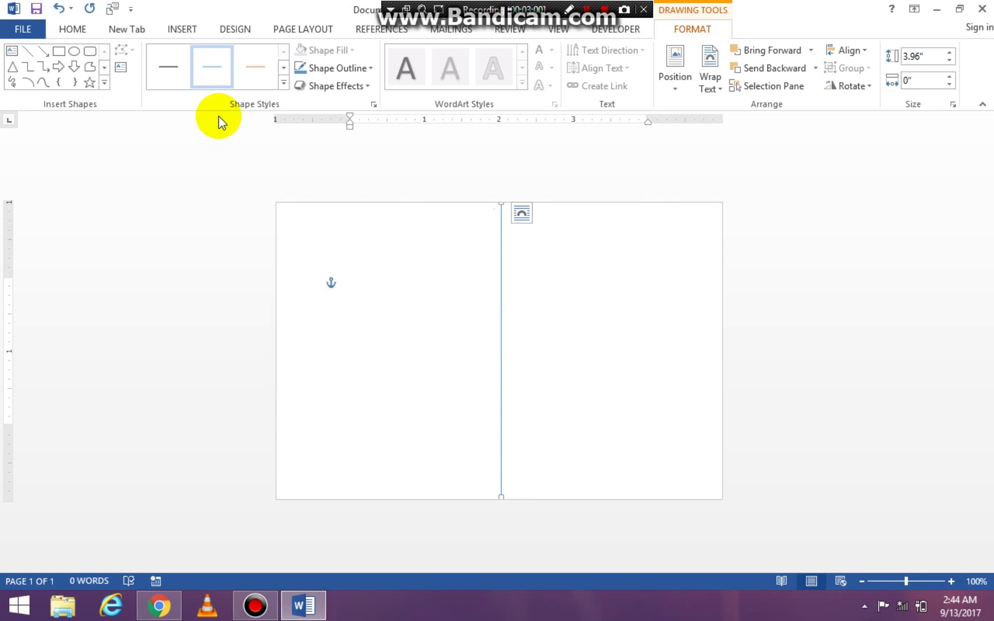
- Apply the thin dark-blue preset line style from the first style row to the vertical dividing line
left_click(283, 86)
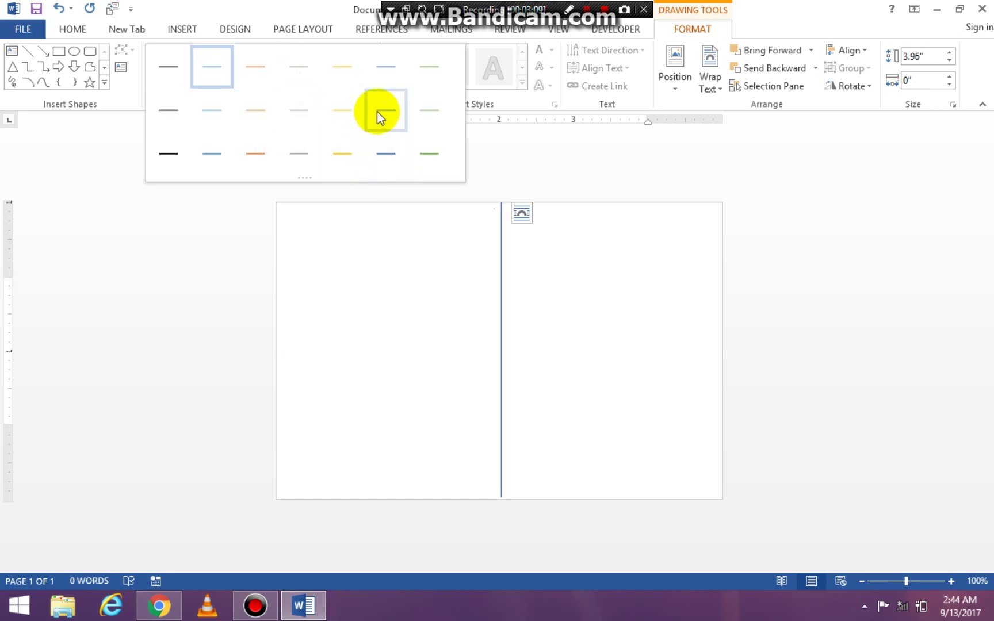
left_click(382, 73)
left_click(502, 306)
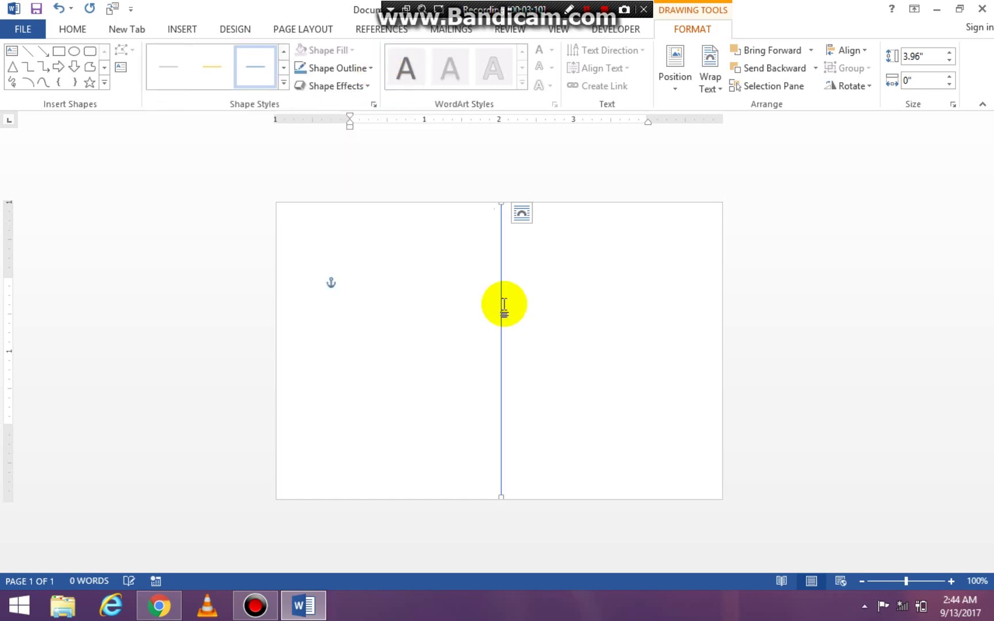
left_click(573, 299)
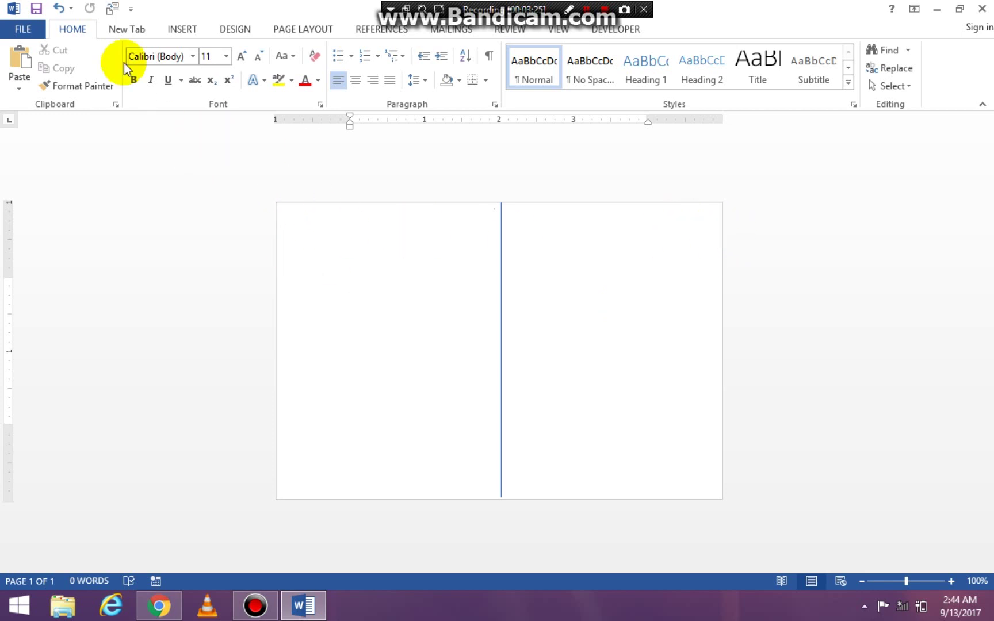
- Draw a square about 0.72" by 0.72" in the upper-right corner of the page using the rectangle shape
left_click(183, 30)
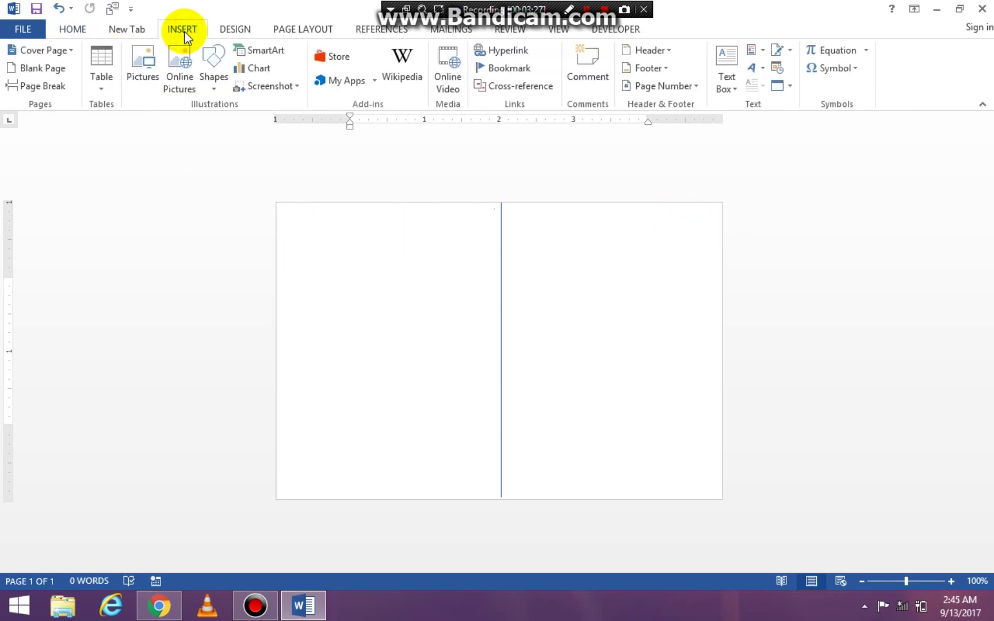
left_click(215, 86)
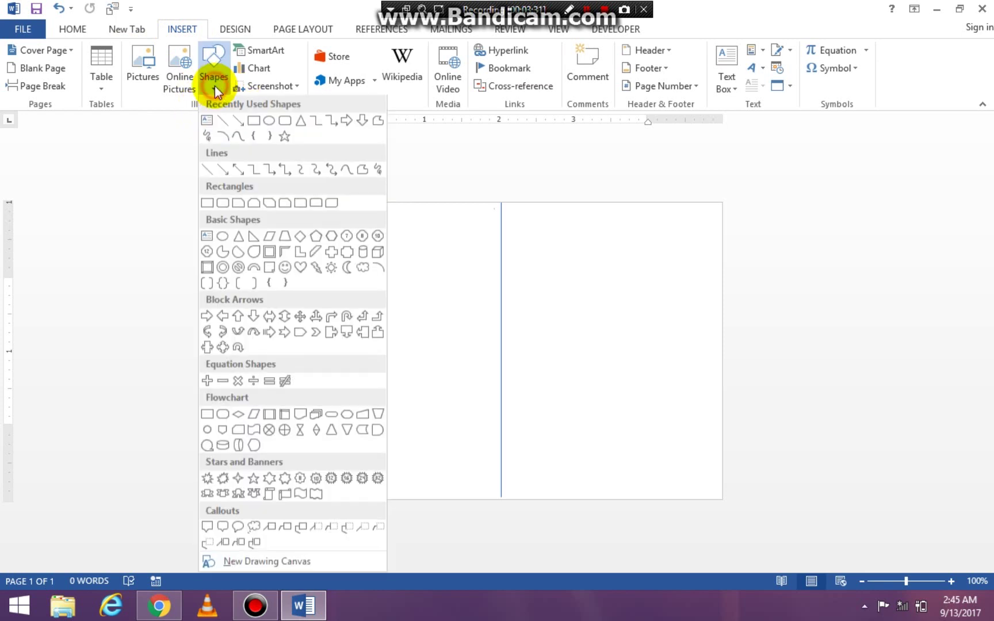
left_click(253, 123)
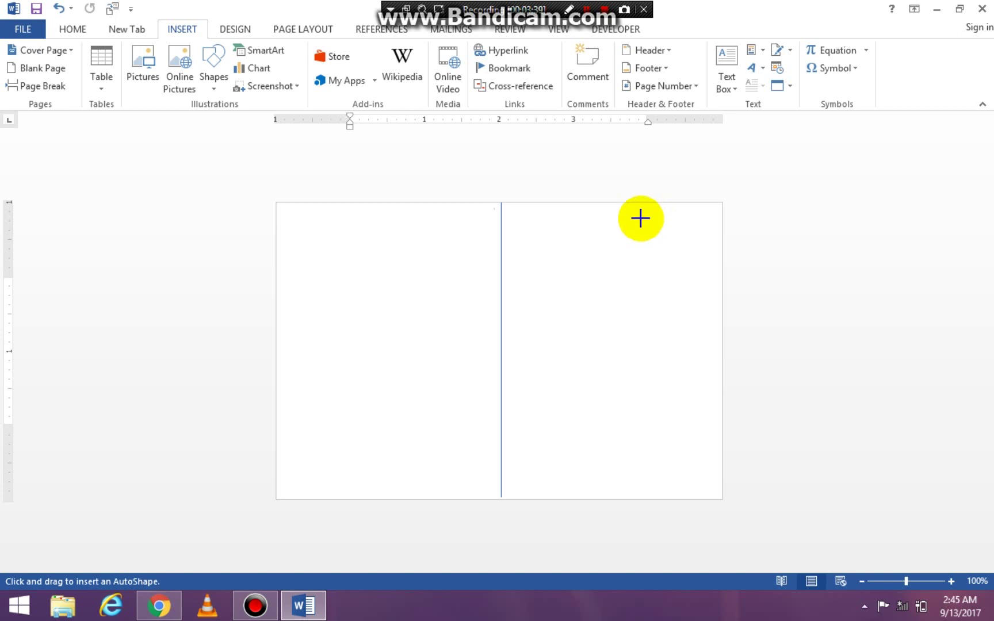
left_click_drag(654, 214, 667, 269)
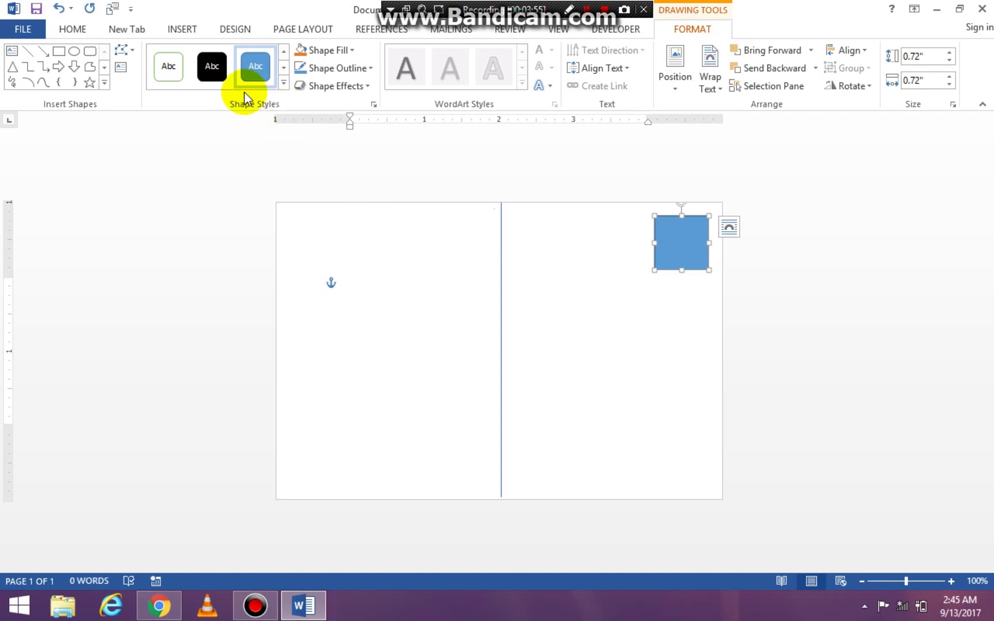
- Remove the fill from the square in the page's upper-right corner, keeping its outline
left_click(352, 52)
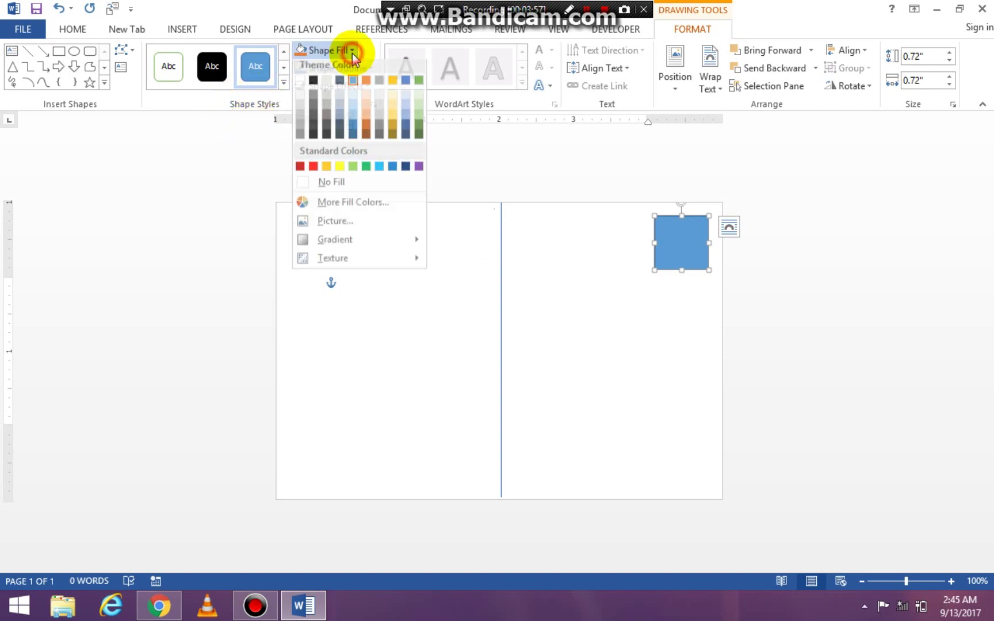
left_click(331, 187)
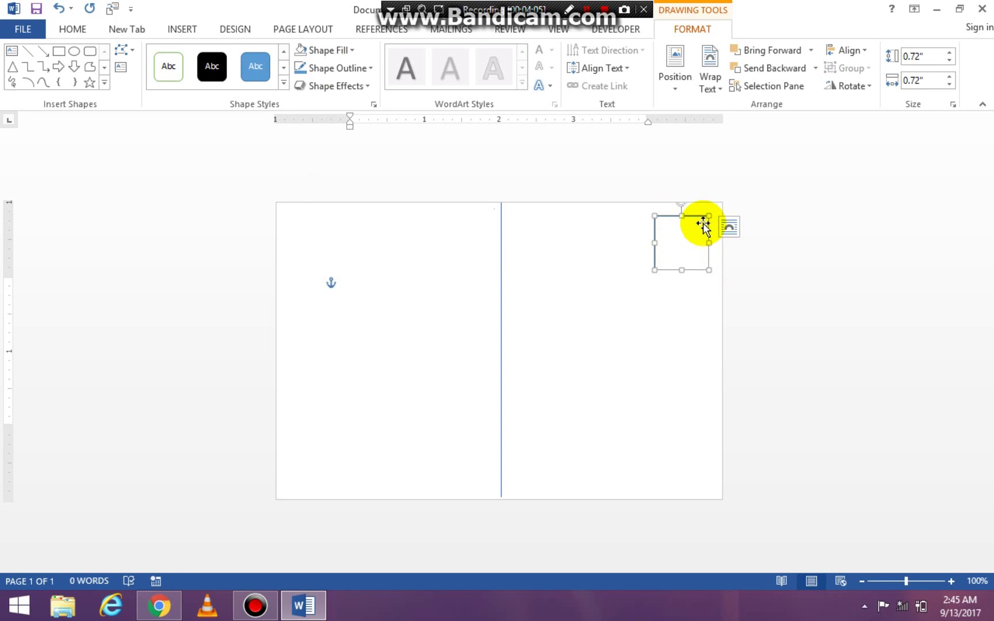
left_click(675, 370)
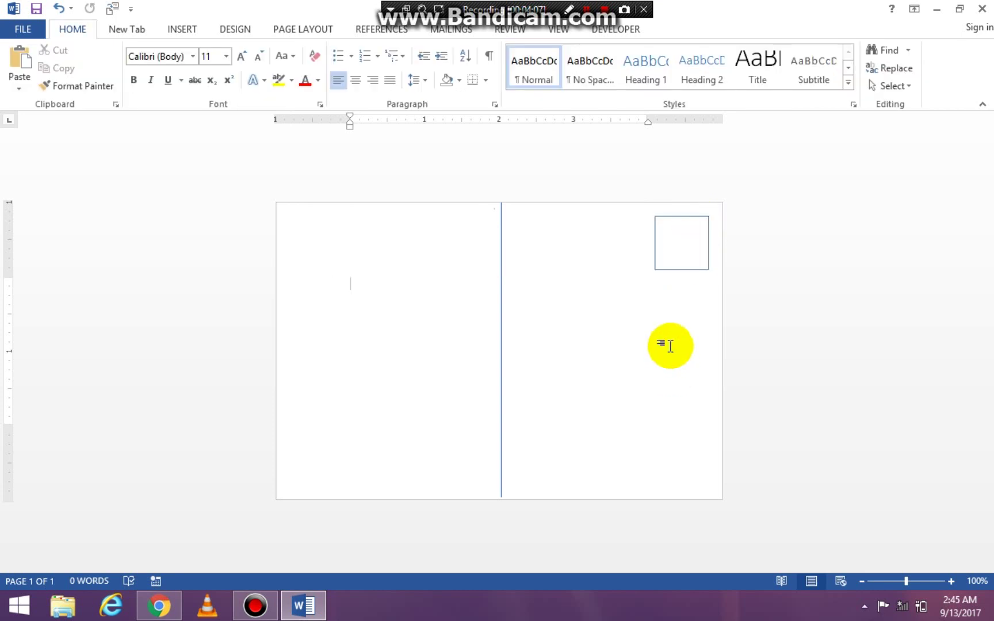
left_click(678, 246)
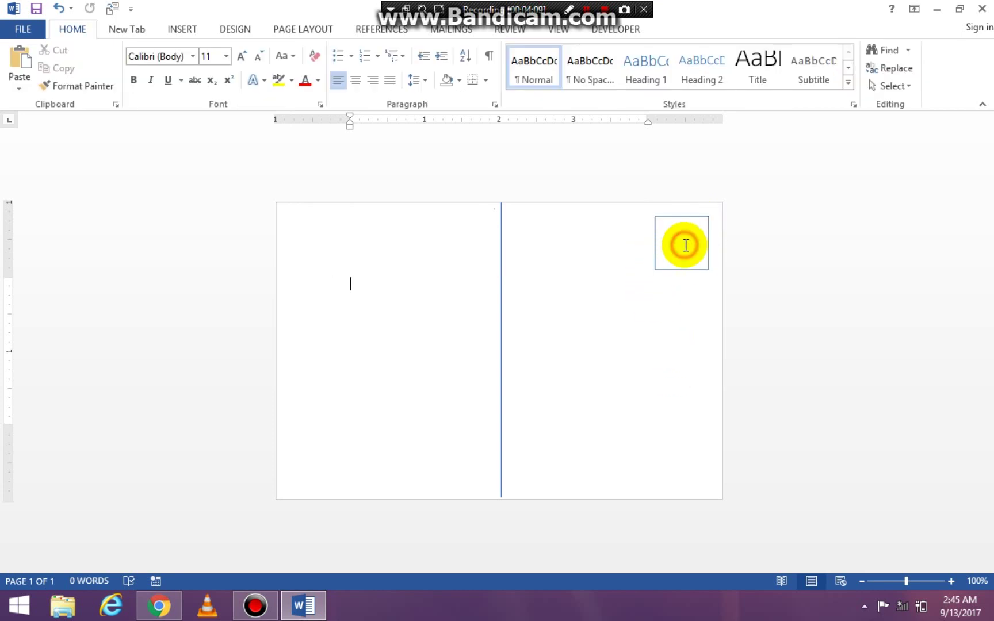
left_click(671, 267)
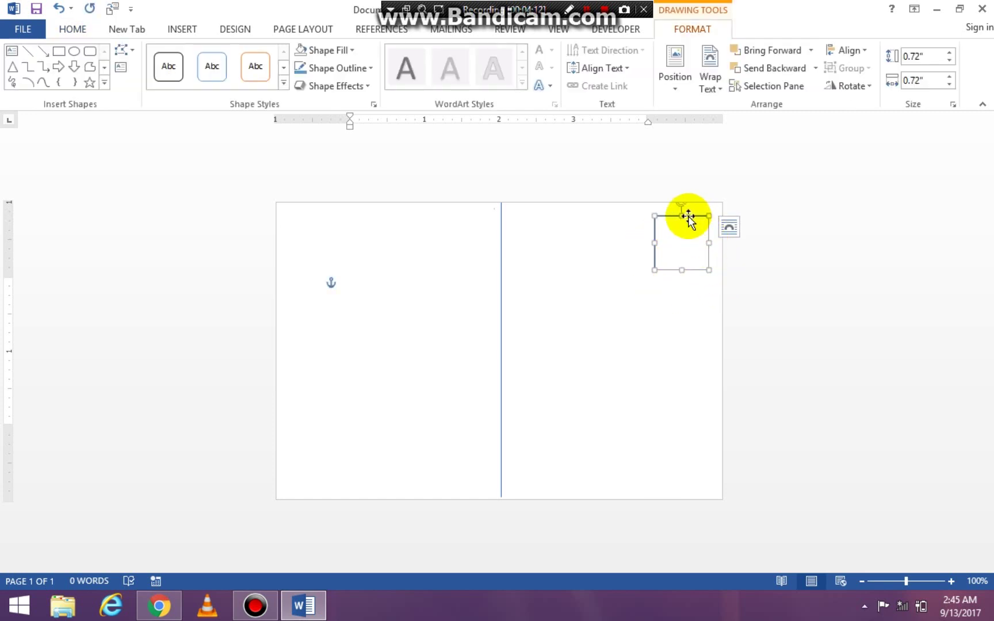
left_click(422, 194)
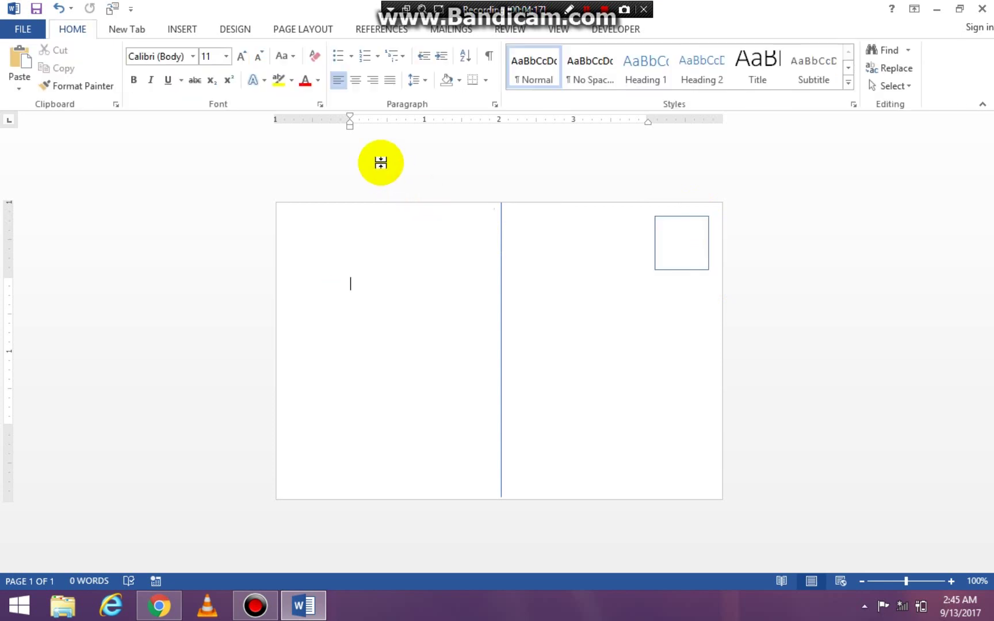
- Change the square's outline to the dash-dot line pattern
left_click(676, 217)
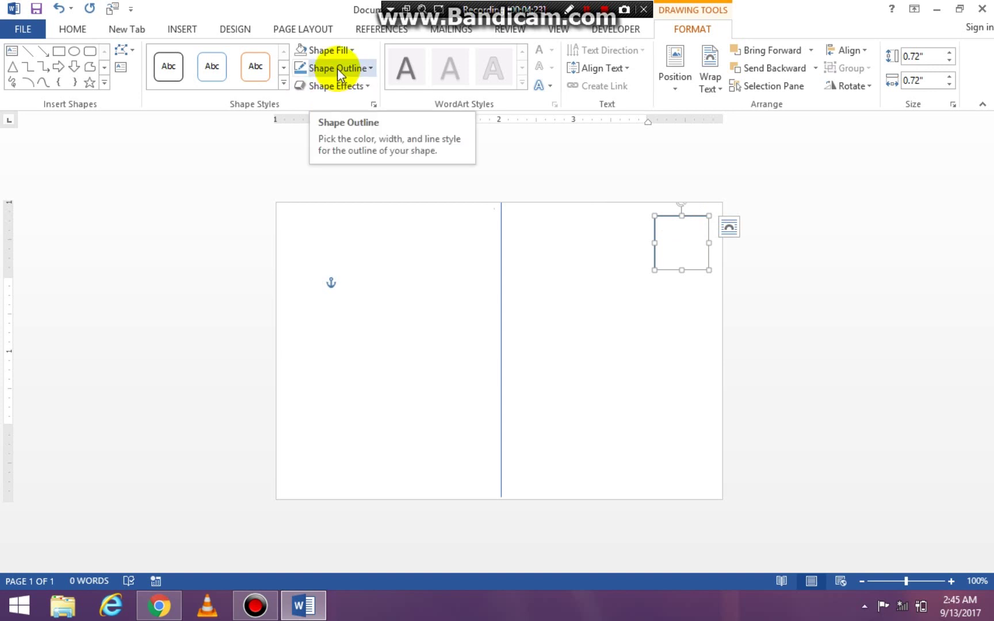
left_click(365, 67)
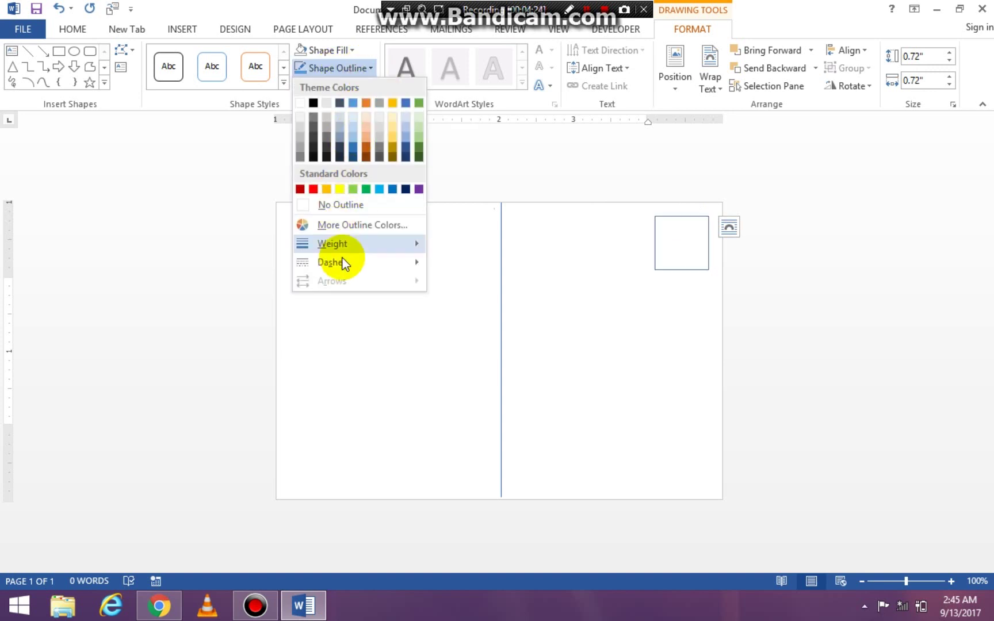
mouse_move(344, 270)
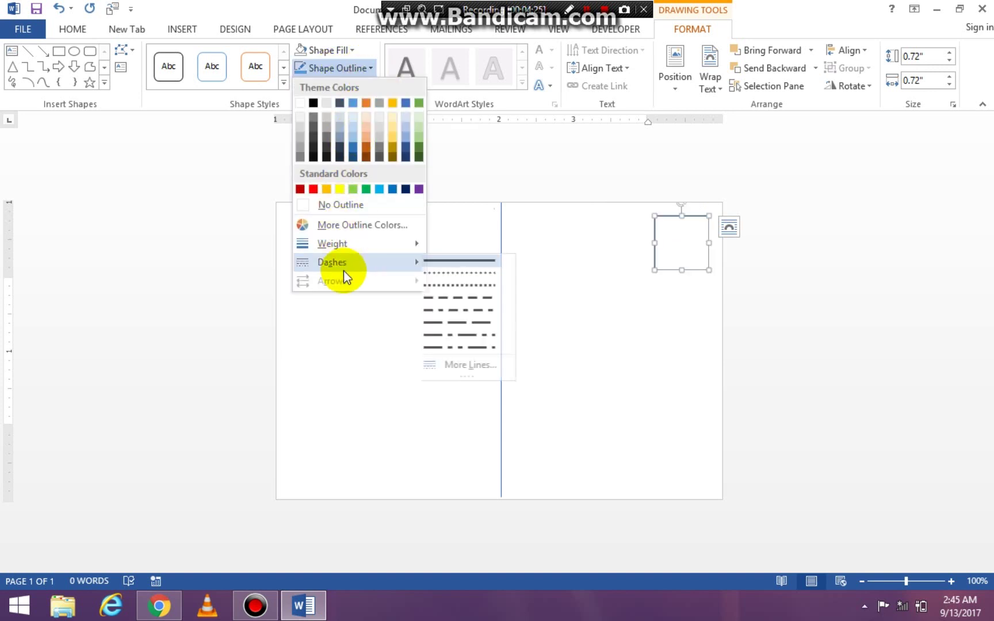
left_click(456, 310)
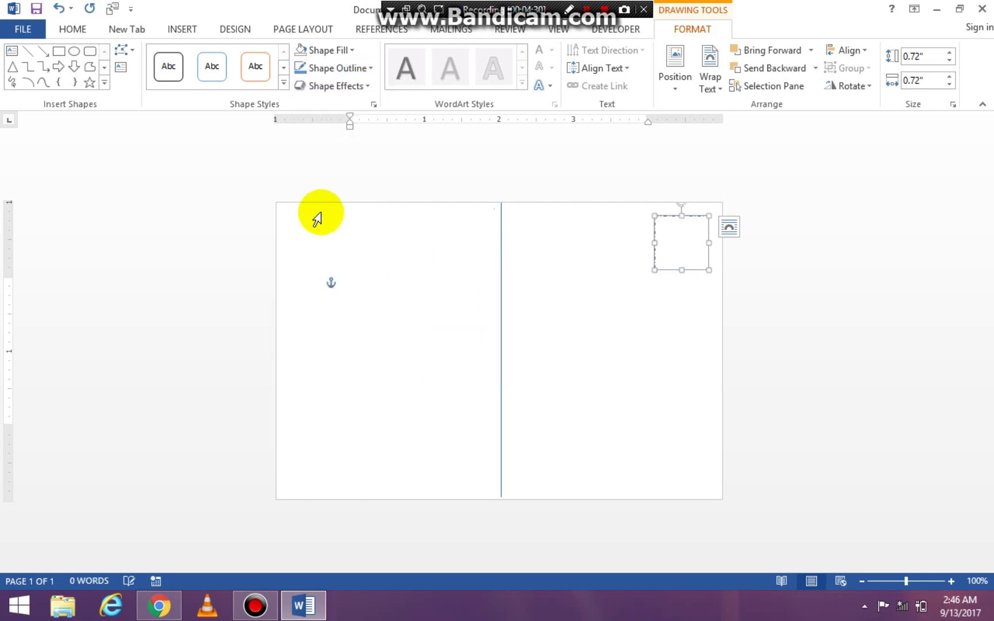
- Set the square's outline weight to ¾ pt and deselect the square
left_click(366, 70)
mouse_move(343, 240)
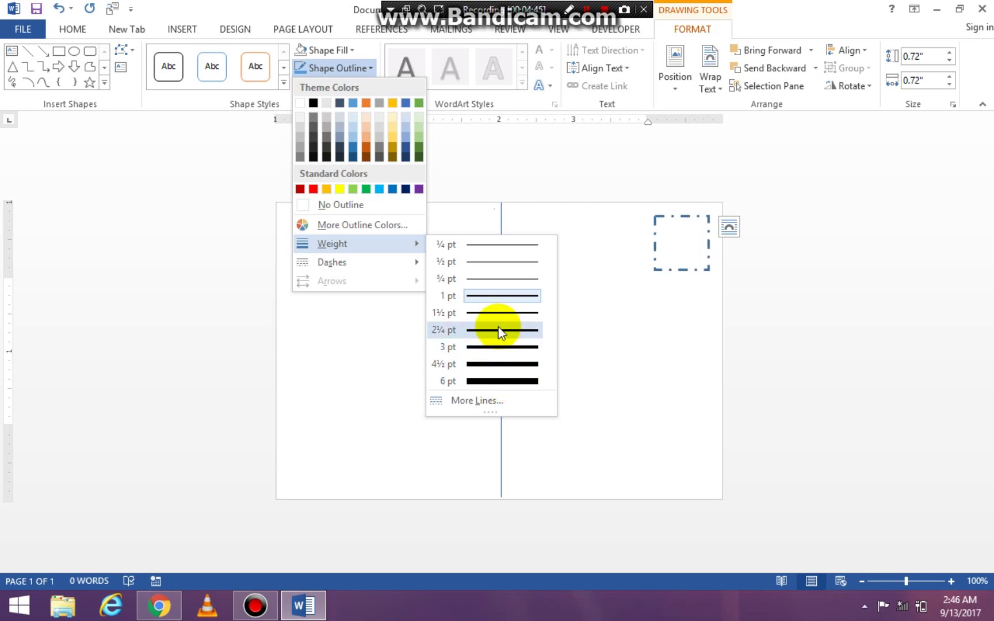
left_click(494, 279)
left_click(617, 396)
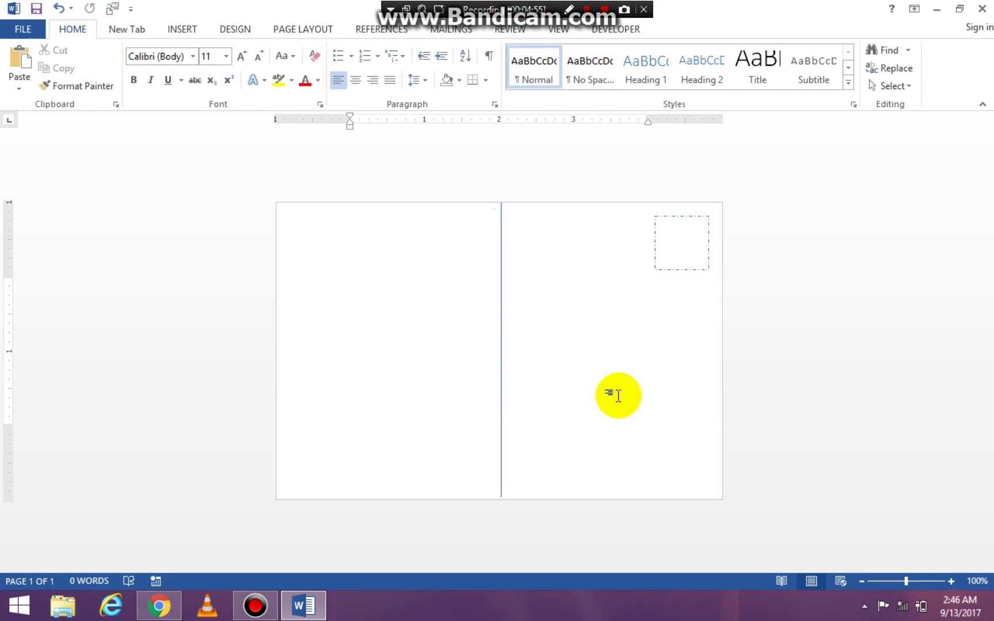
left_click(183, 29)
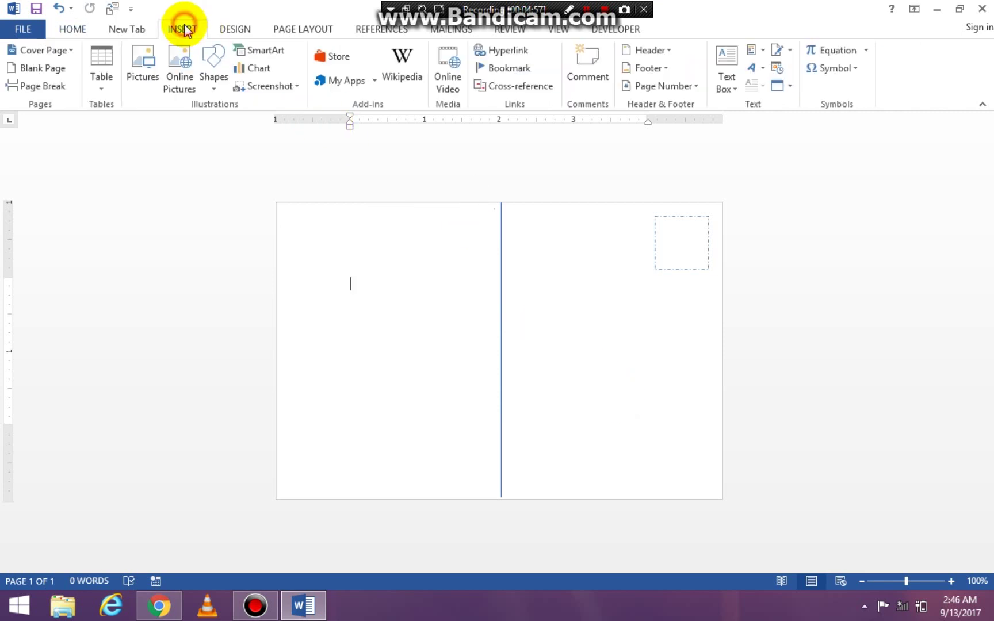
left_click(658, 255)
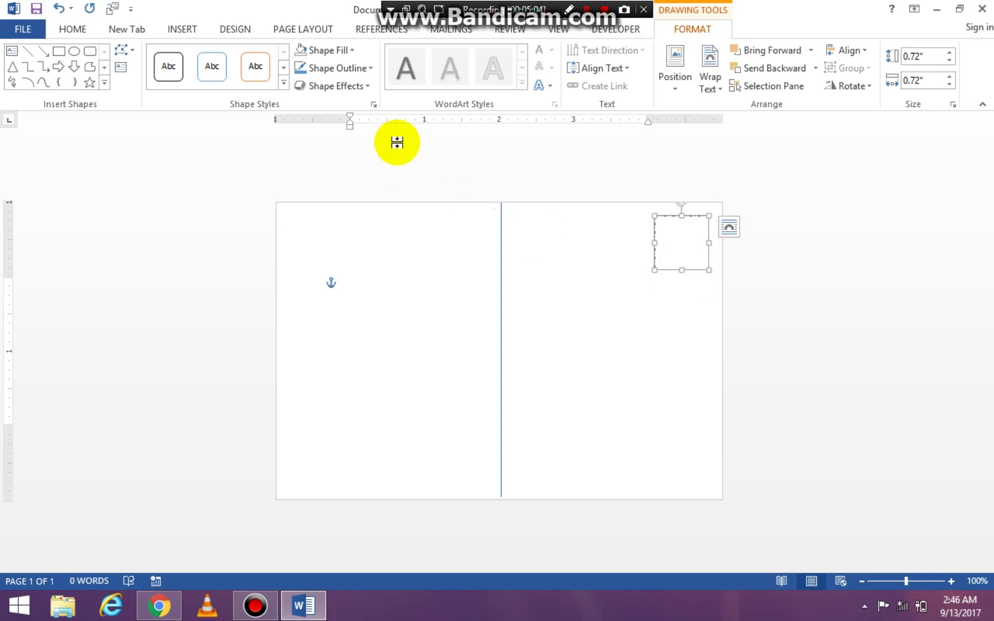
left_click(367, 69)
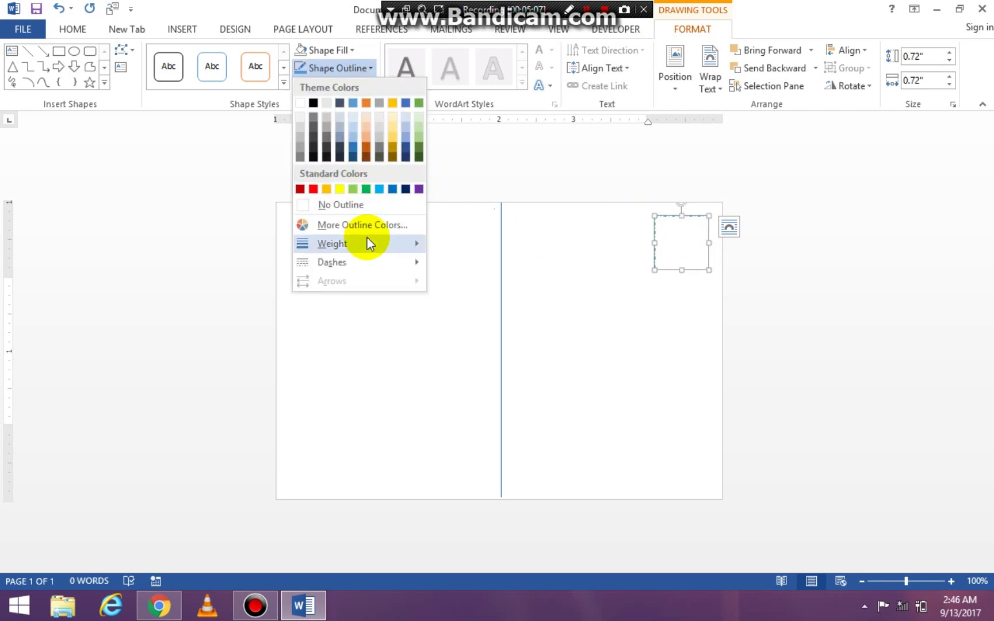
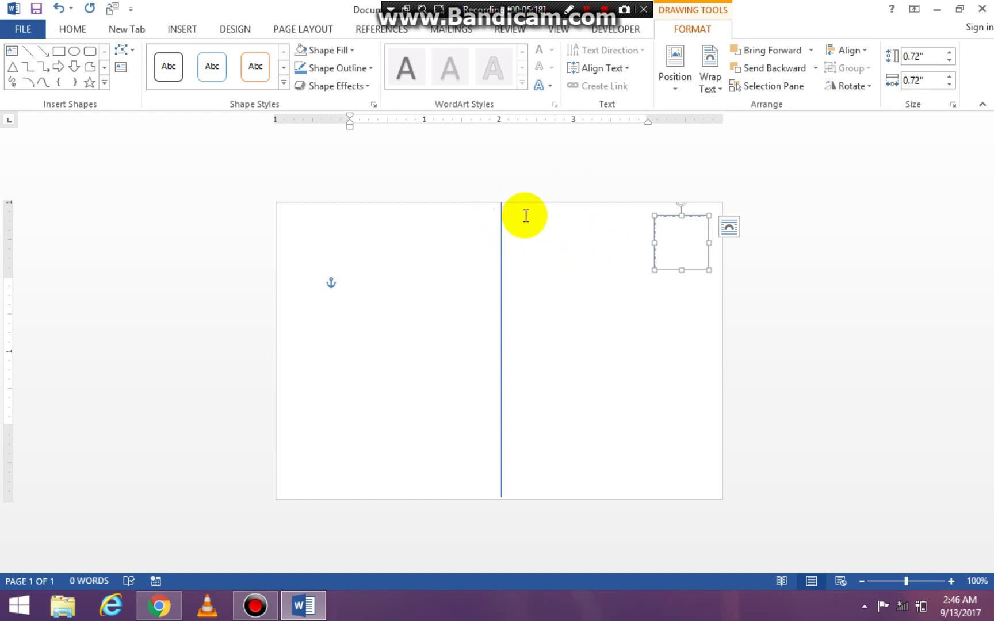
- Draw a text box about 1" high by 1.78" wide between the dividing line and the dash-dot square
left_click(183, 29)
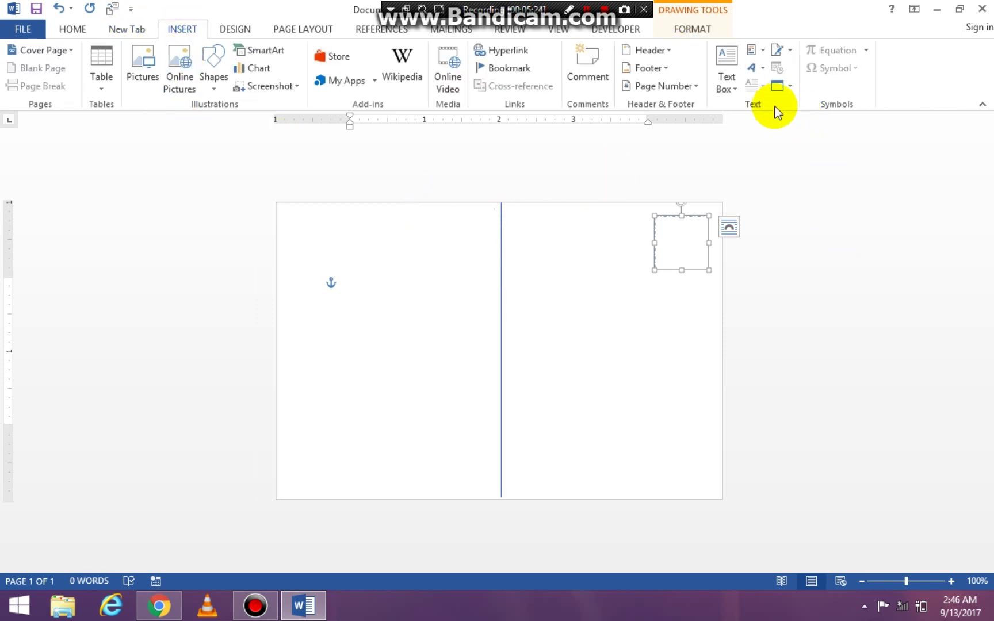
left_click(734, 92)
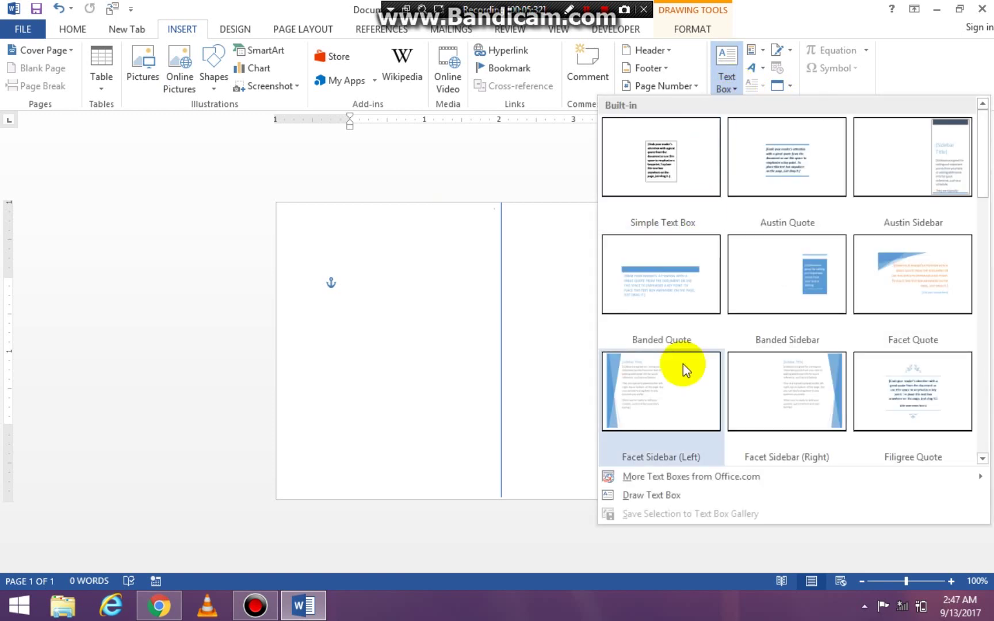
left_click(682, 498)
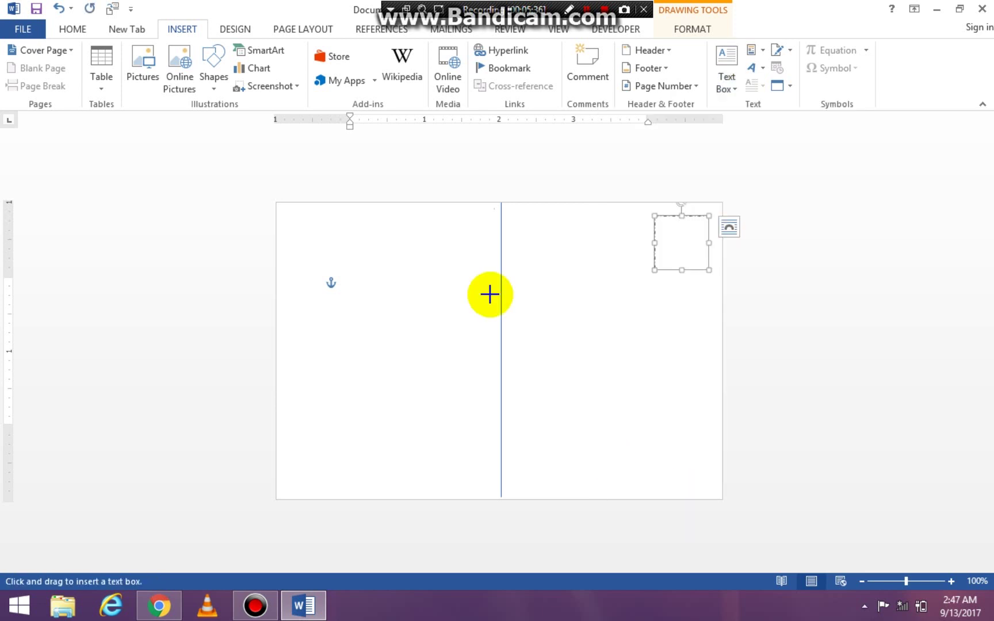
left_click_drag(511, 217, 645, 291)
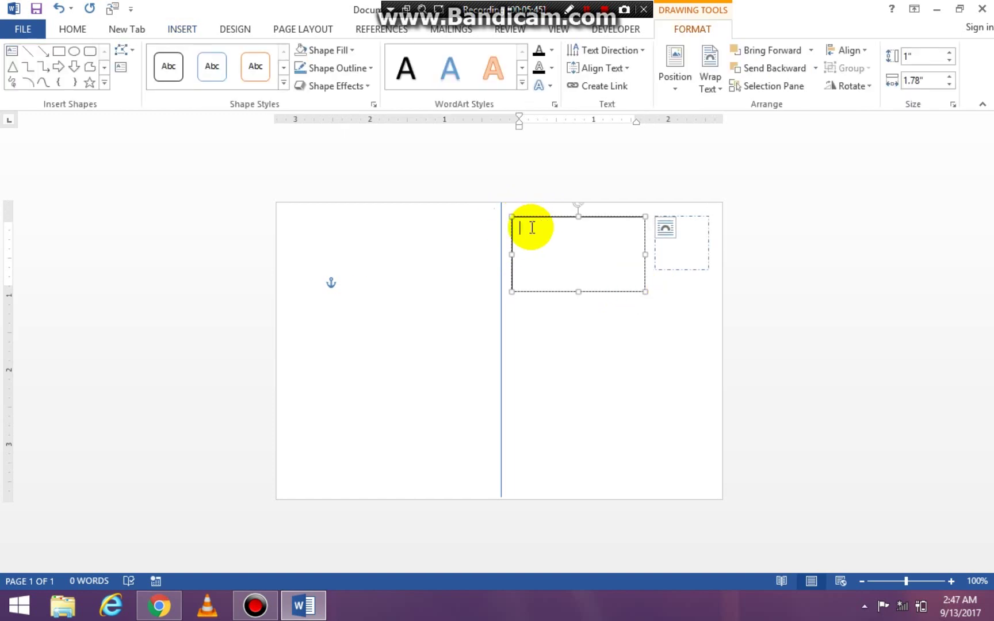
- Enter the sample full name, street address, and city, state and ZIP code on three lines in the text box
type("Mi")
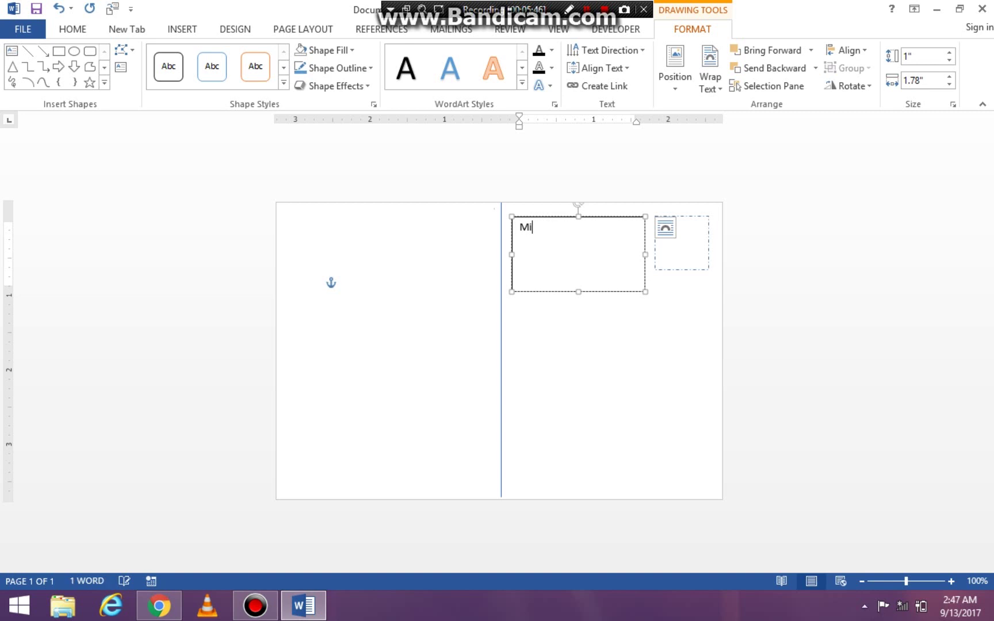
type("ckey Mouse ")
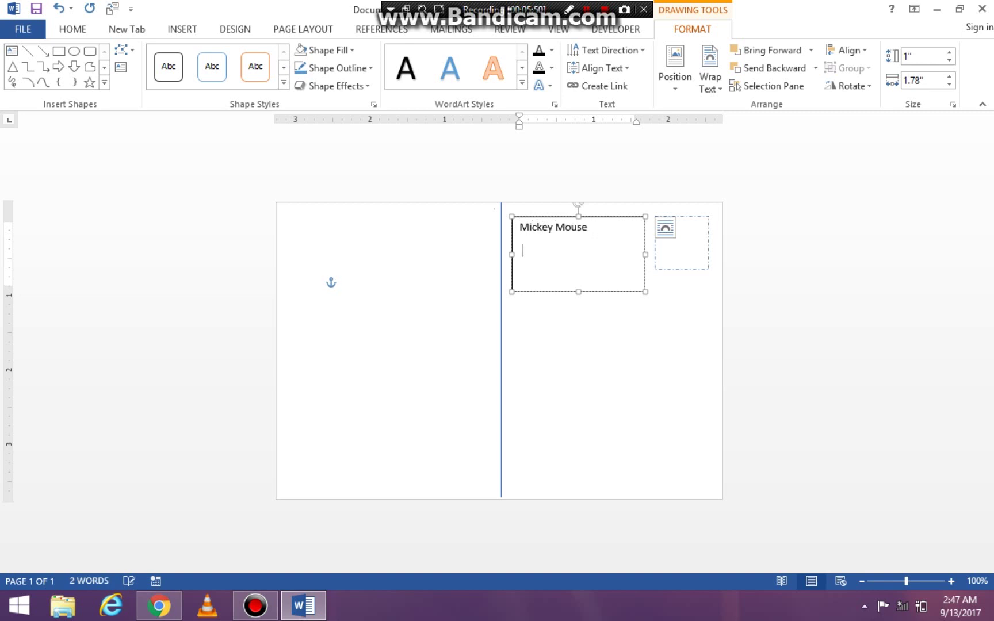
type("111 Way Street")
key("Return")
type("Wa")
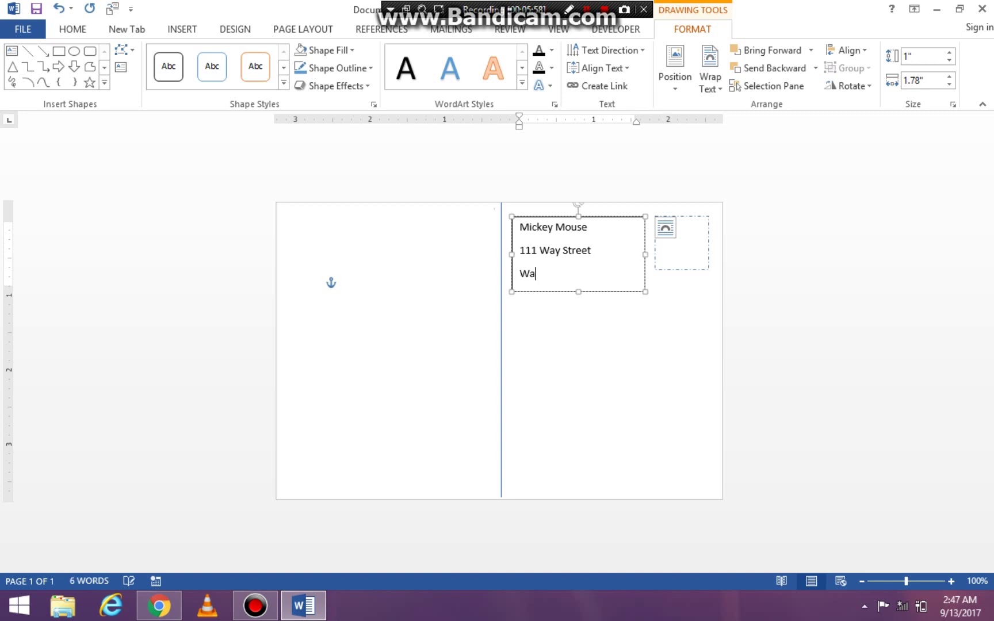
type("y, GA 999999")
left_click(577, 339)
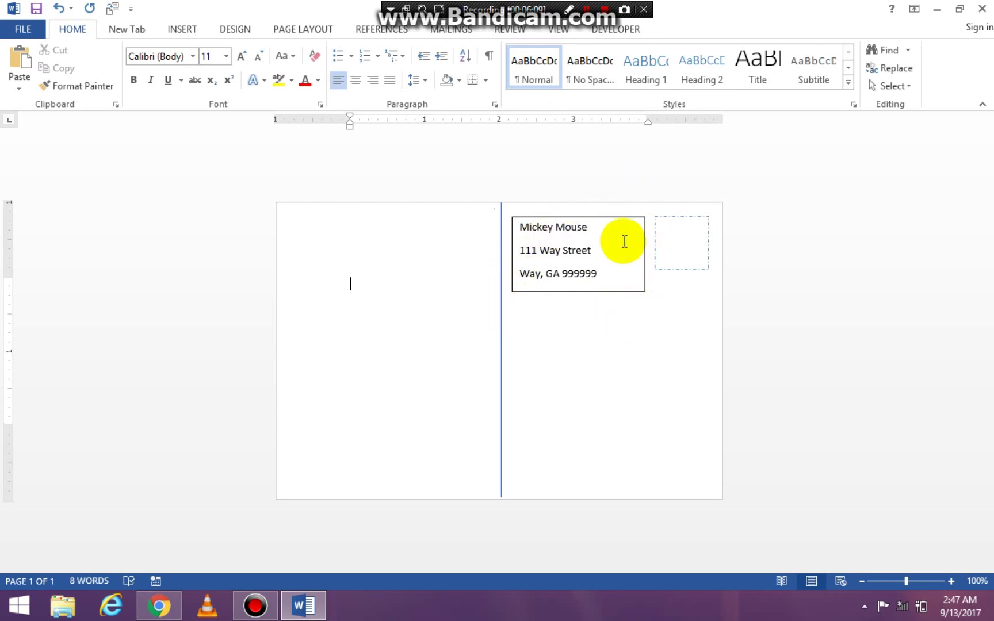
- Remove the outline from the address text box and deselect it
left_click(569, 292)
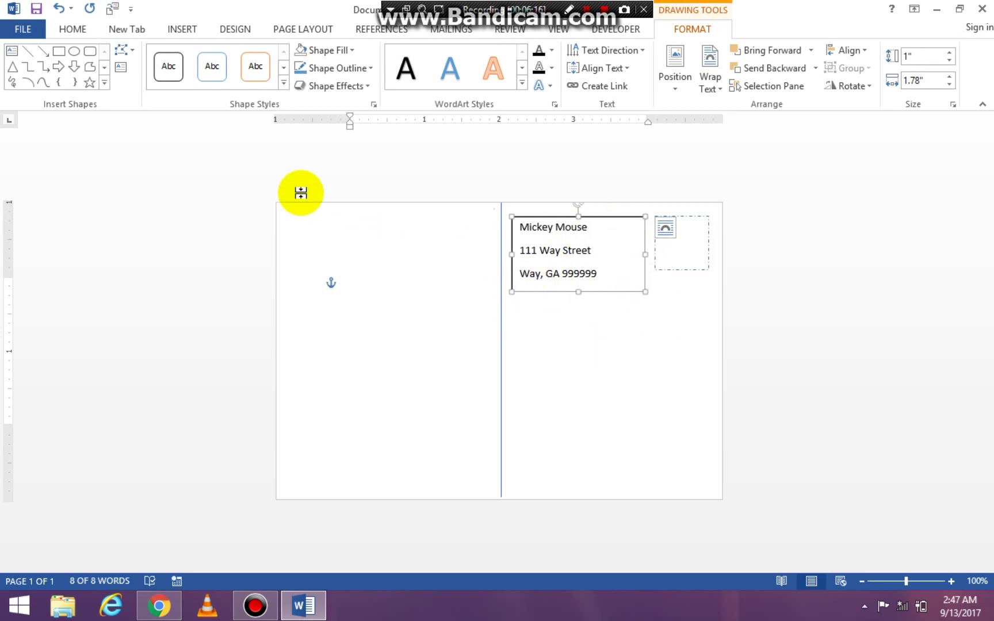
left_click(278, 118)
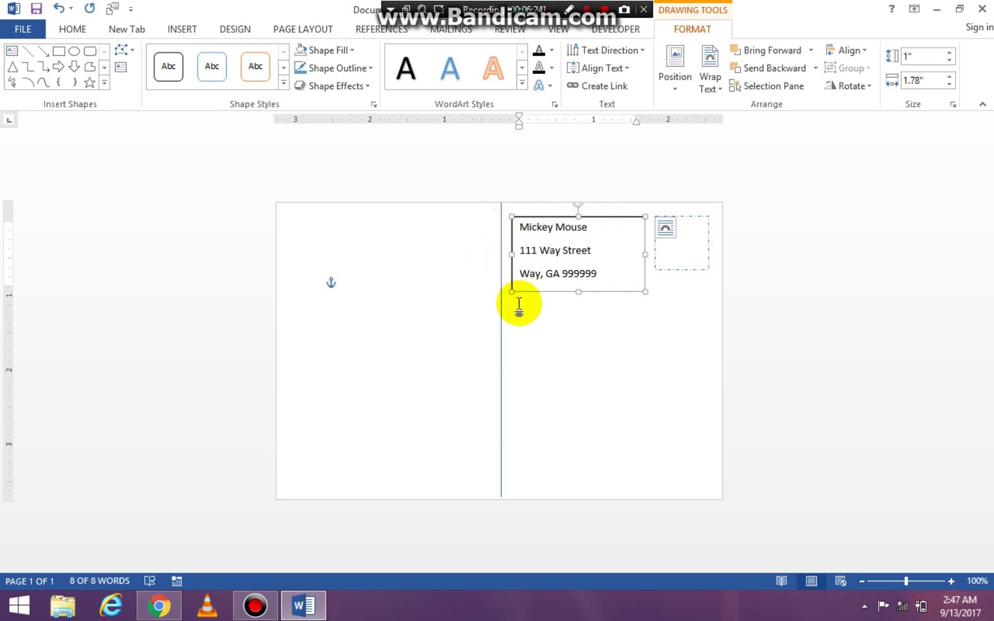
left_click(367, 69)
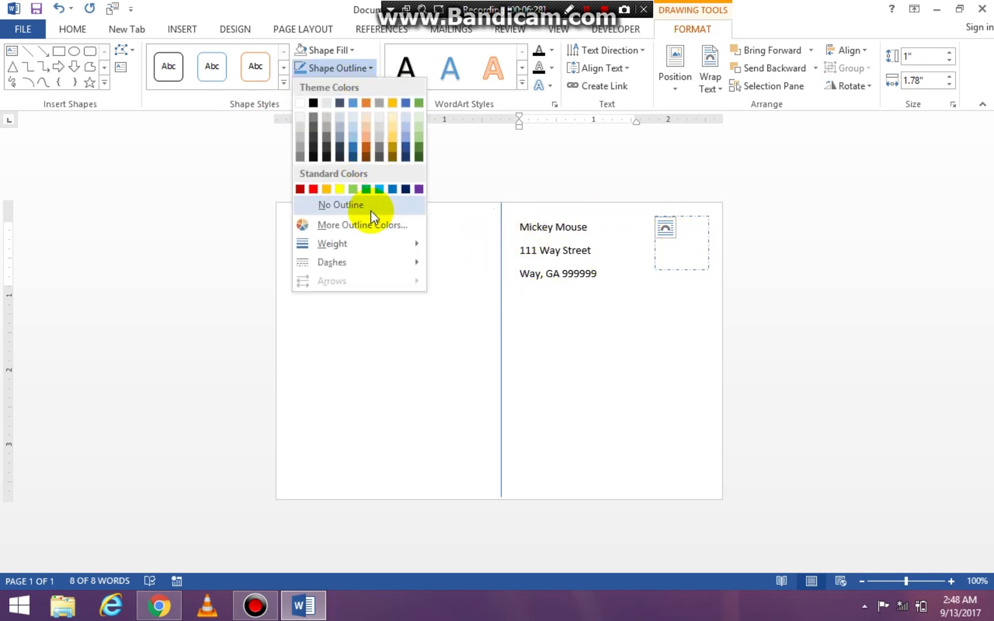
left_click(371, 212)
left_click(649, 448)
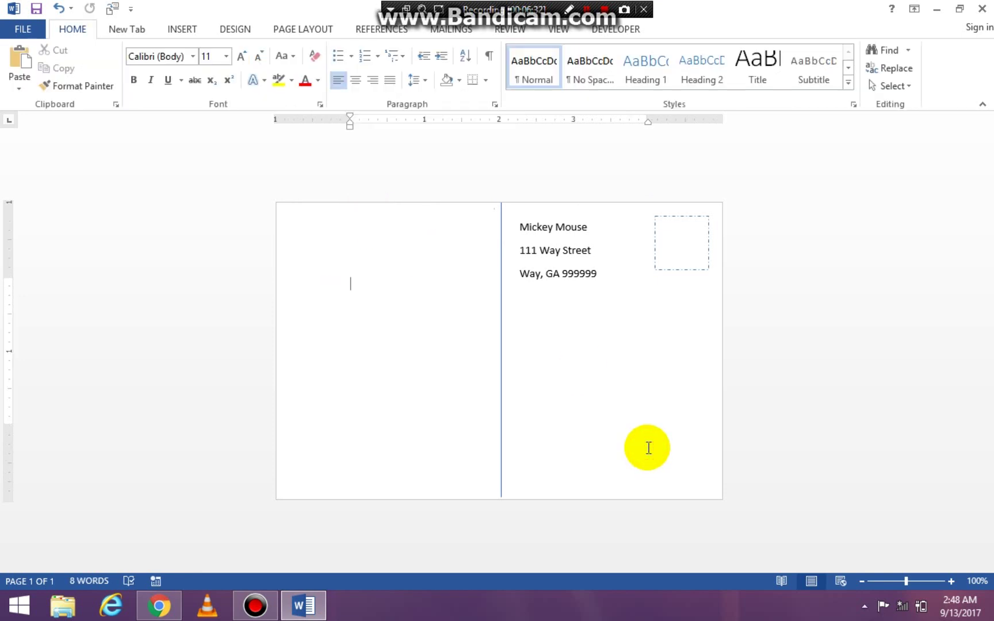
- Try 0 pt spacing after, single line spacing and no space between same-style paragraphs on the address lines, and undo it
left_click(579, 378)
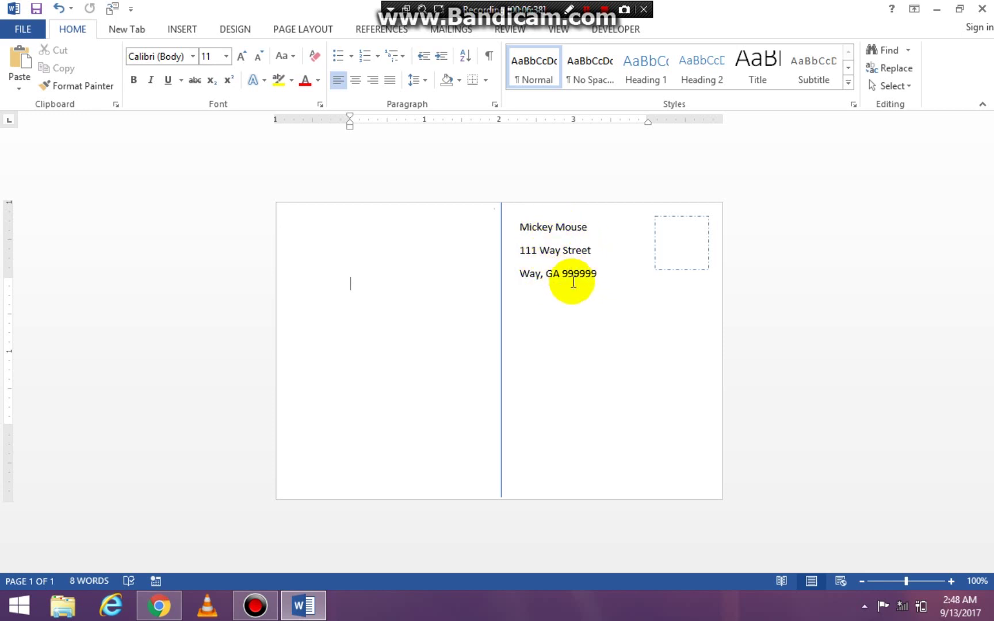
left_click_drag(599, 274, 505, 205)
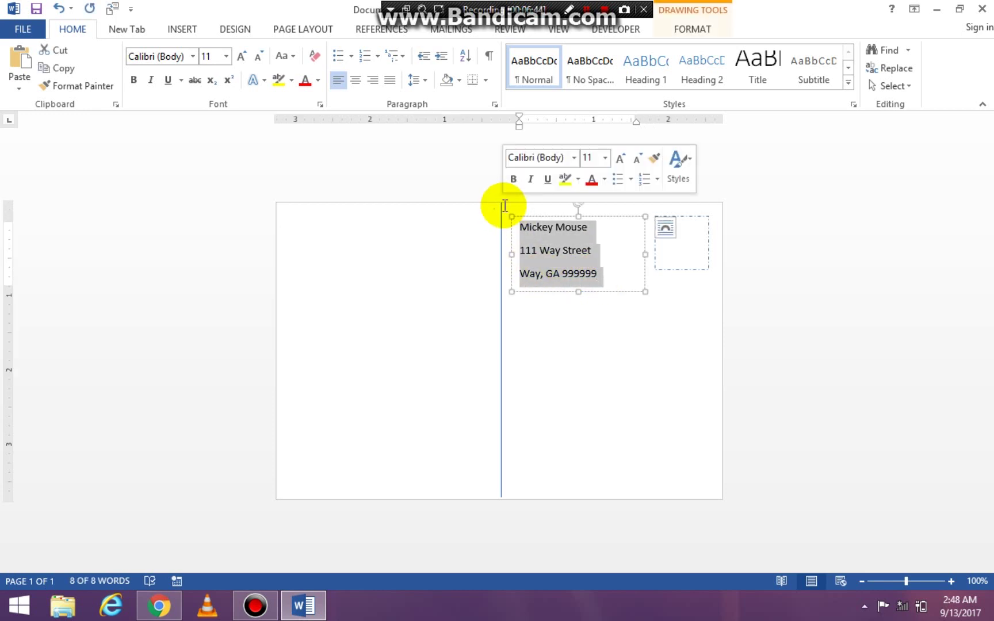
left_click(494, 105)
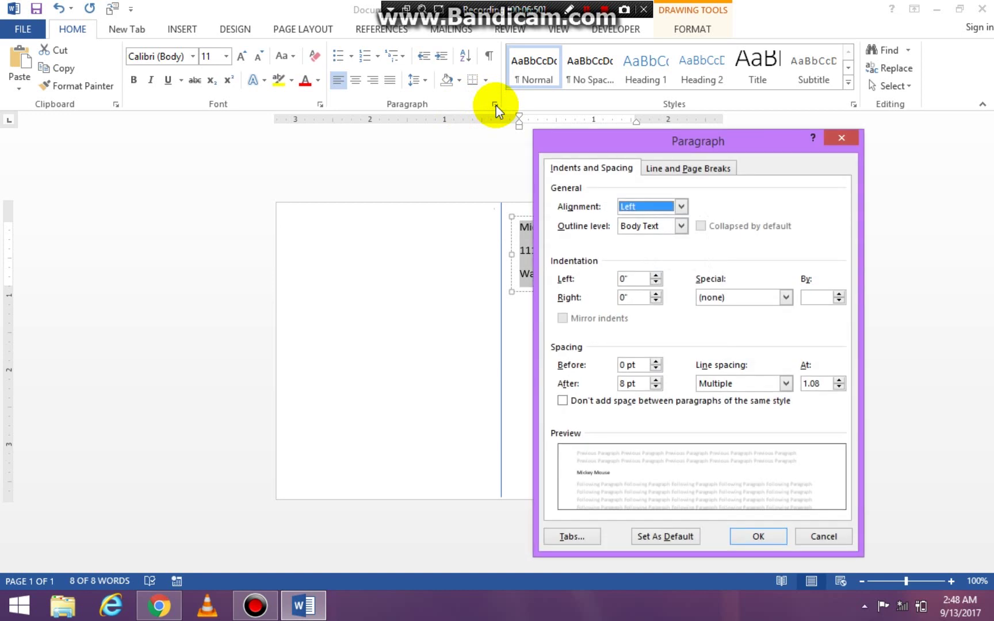
left_click(656, 387)
left_click(656, 387)
left_click(656, 388)
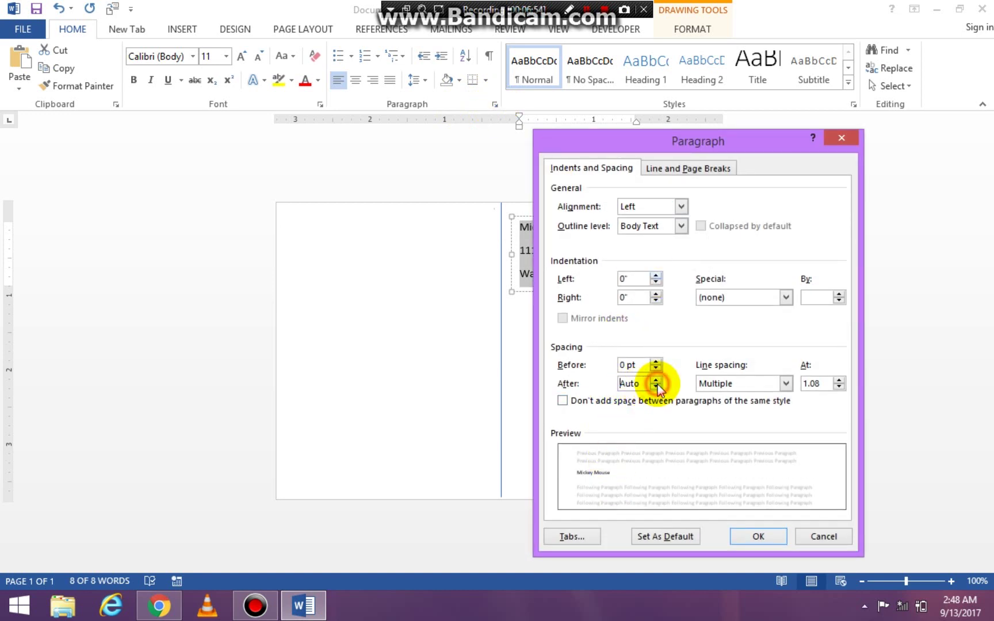
left_click(656, 380)
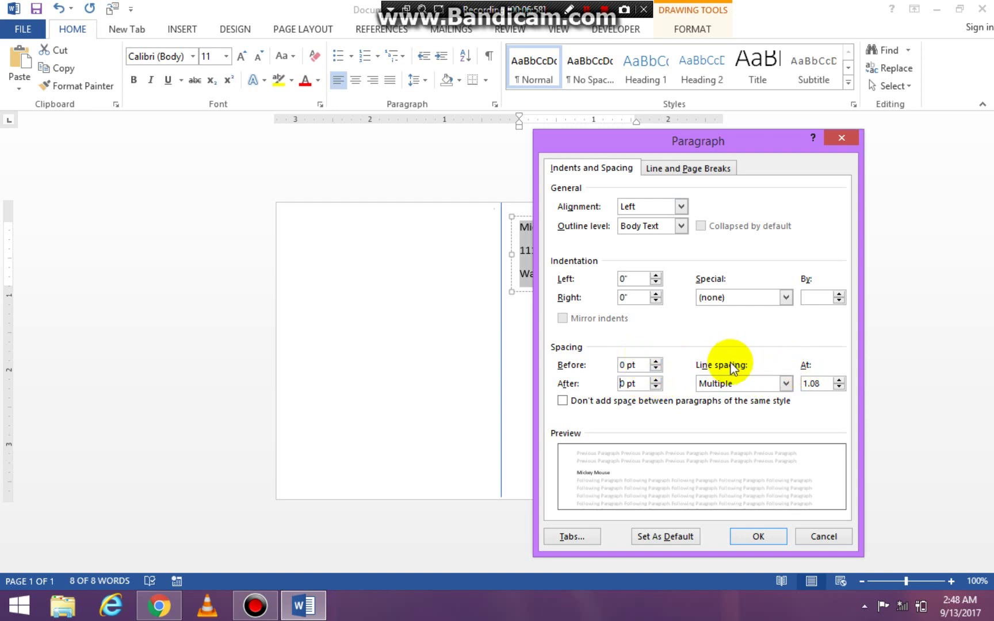
left_click(791, 383)
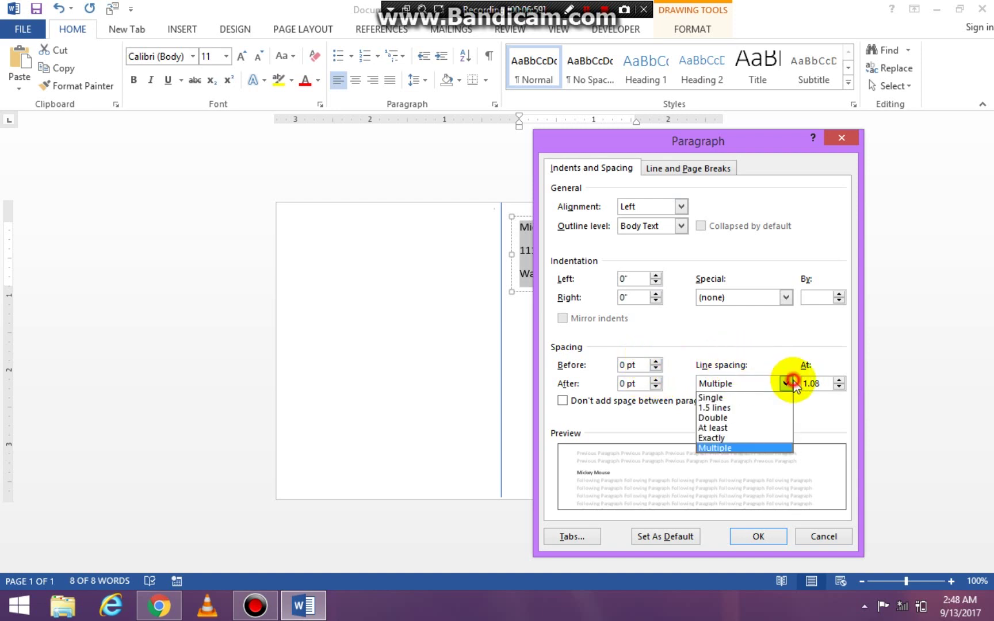
left_click(745, 397)
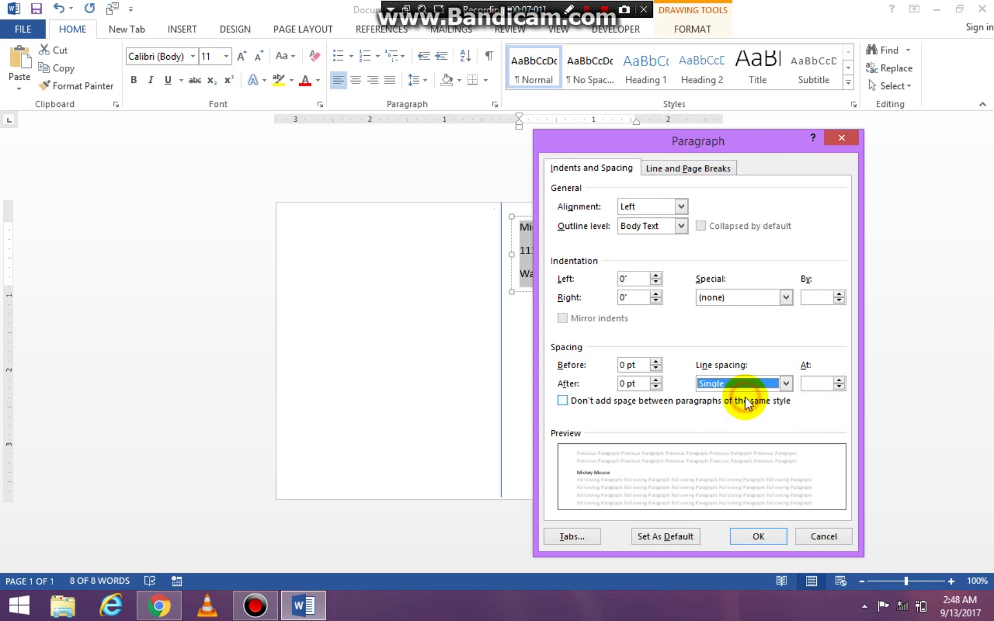
left_click(563, 401)
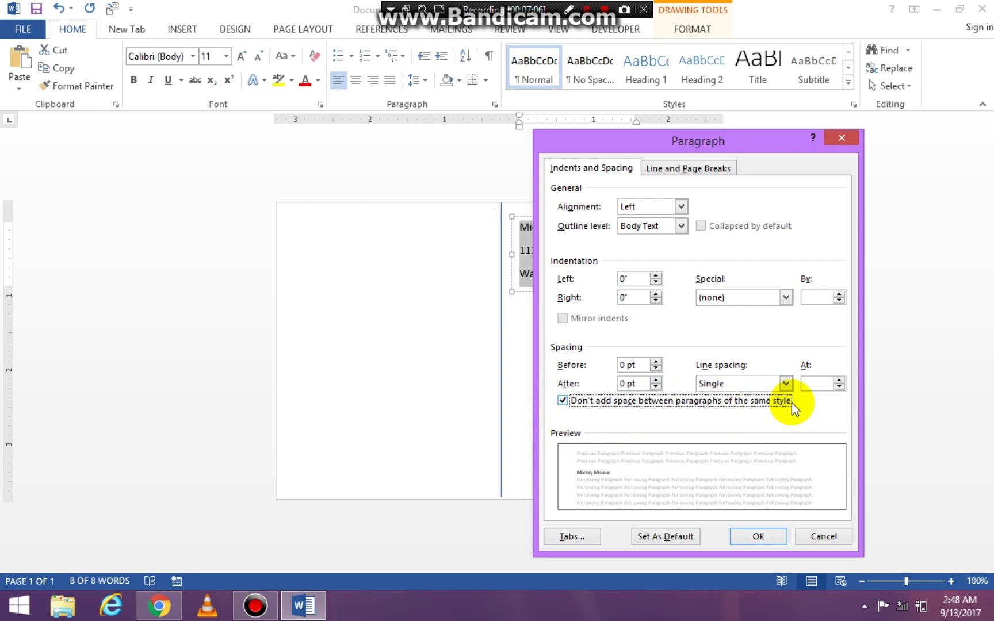
left_click(758, 529)
left_click(568, 331)
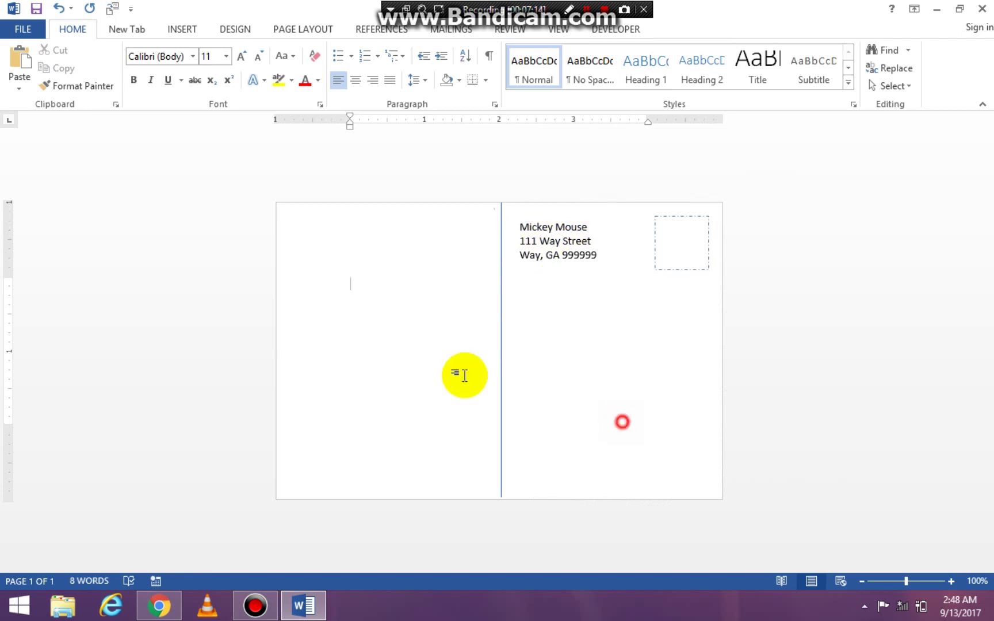
left_click(59, 9)
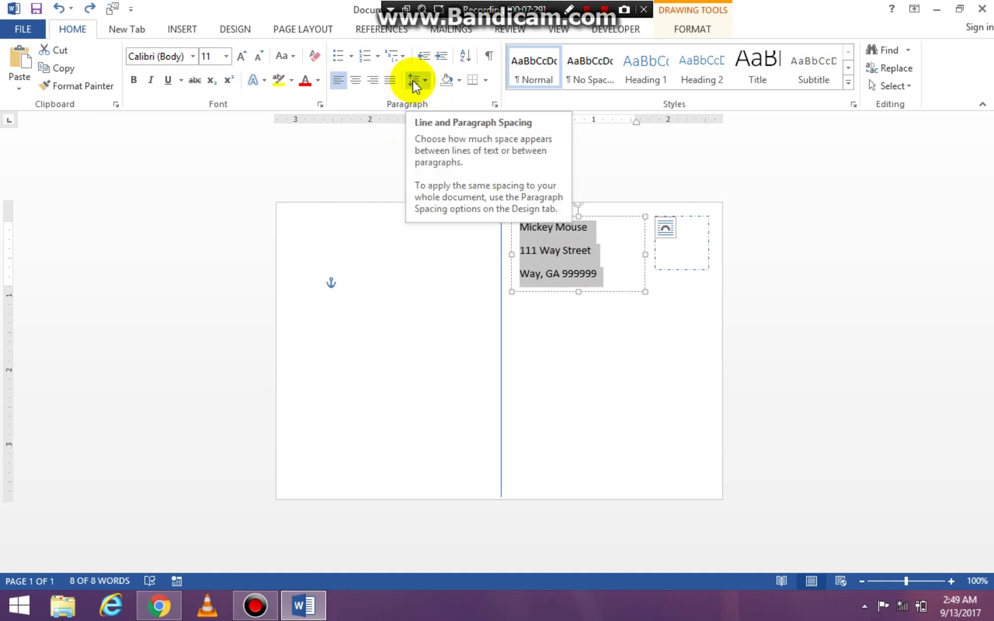
- Set the three address lines' line spacing to 1.0, remove the space after each paragraph, and deselect the text box
scroll(428, 85, "down", 2)
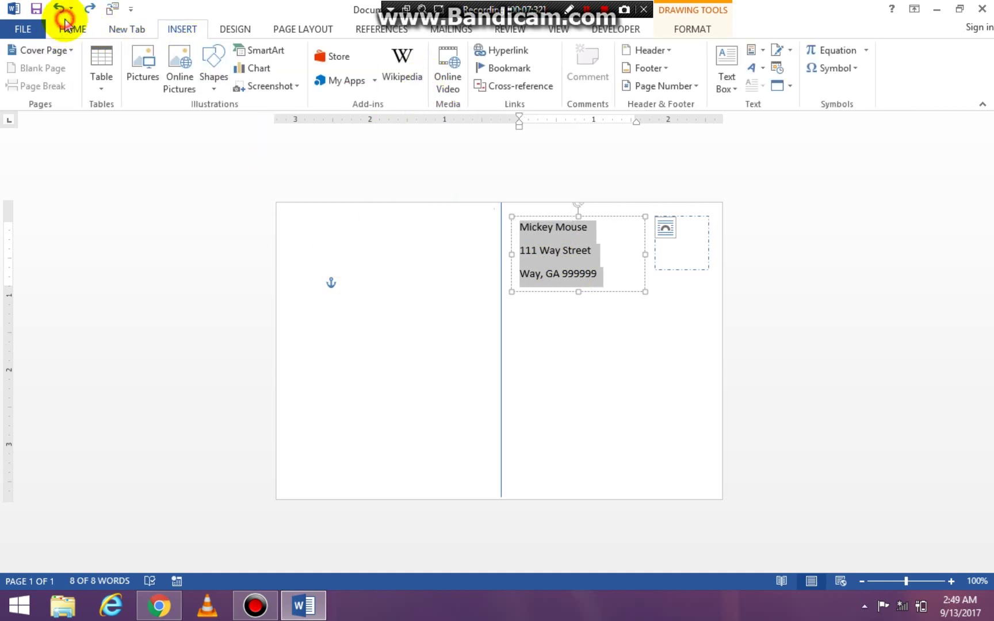
left_click(79, 29)
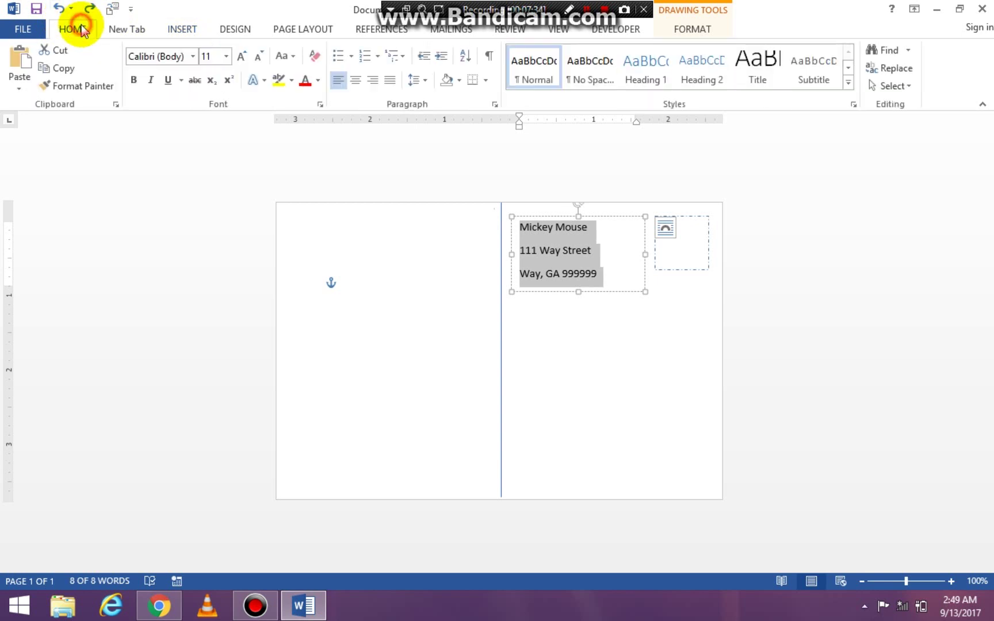
left_click(425, 80)
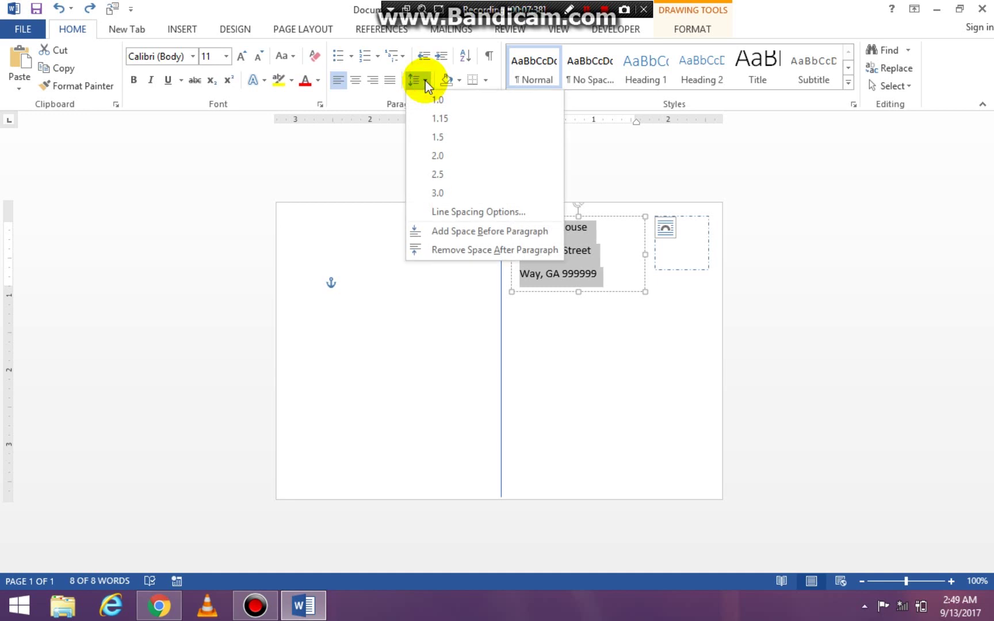
left_click(435, 100)
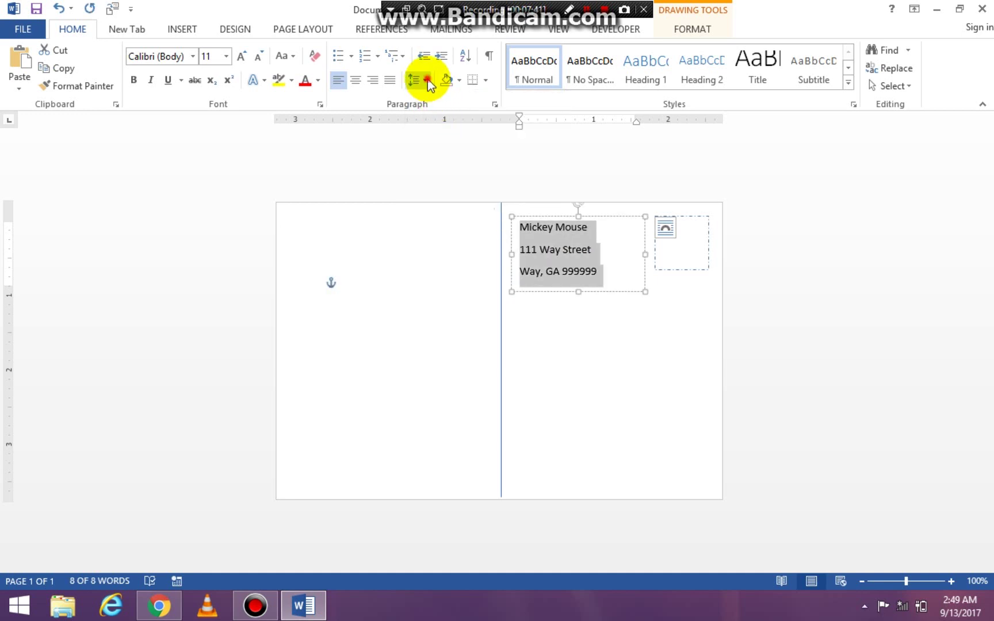
left_click(427, 80)
left_click(627, 197)
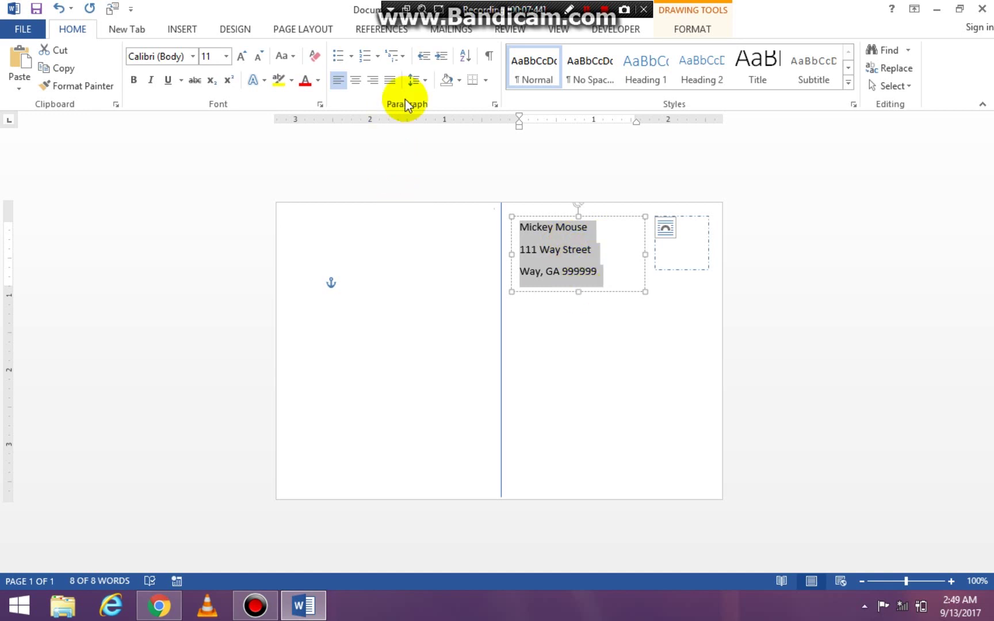
left_click(425, 84)
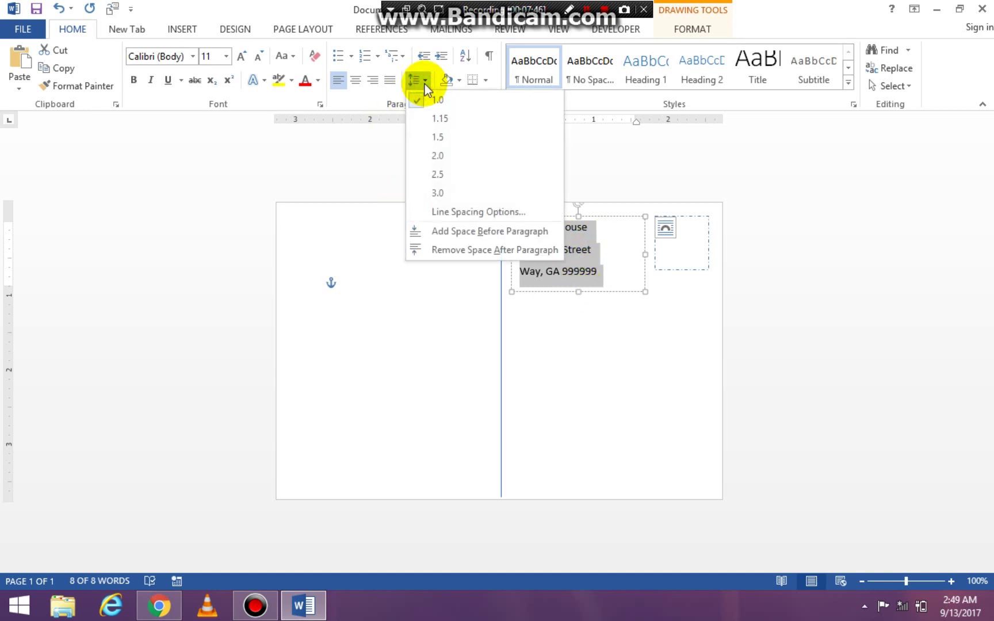
left_click(466, 249)
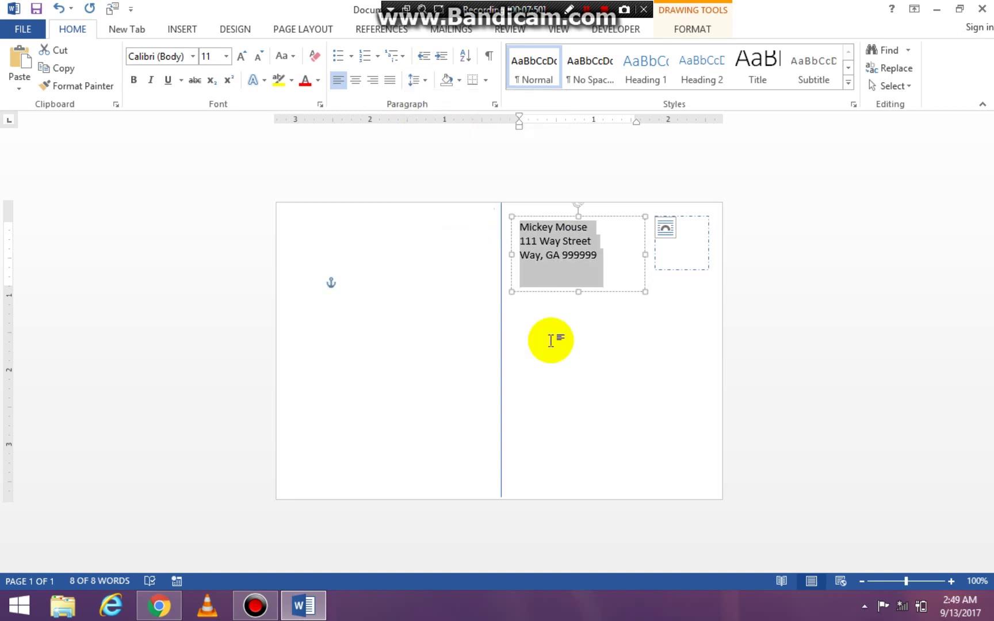
left_click(581, 371)
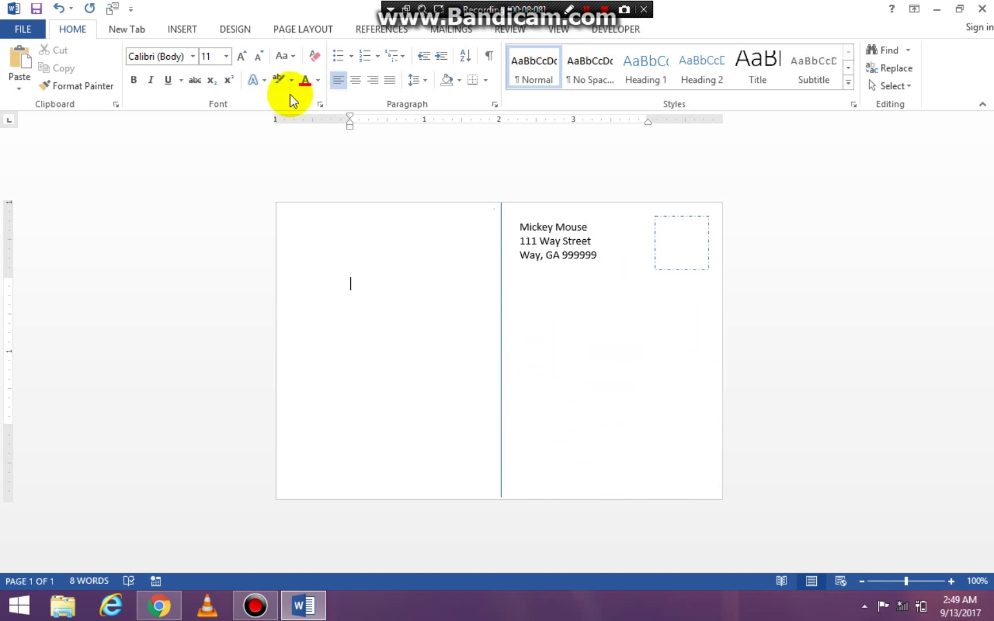
- Draw a message text box about 2.54" high by 2.72" wide below the address and stamp square, beside the dividing line
left_click(182, 30)
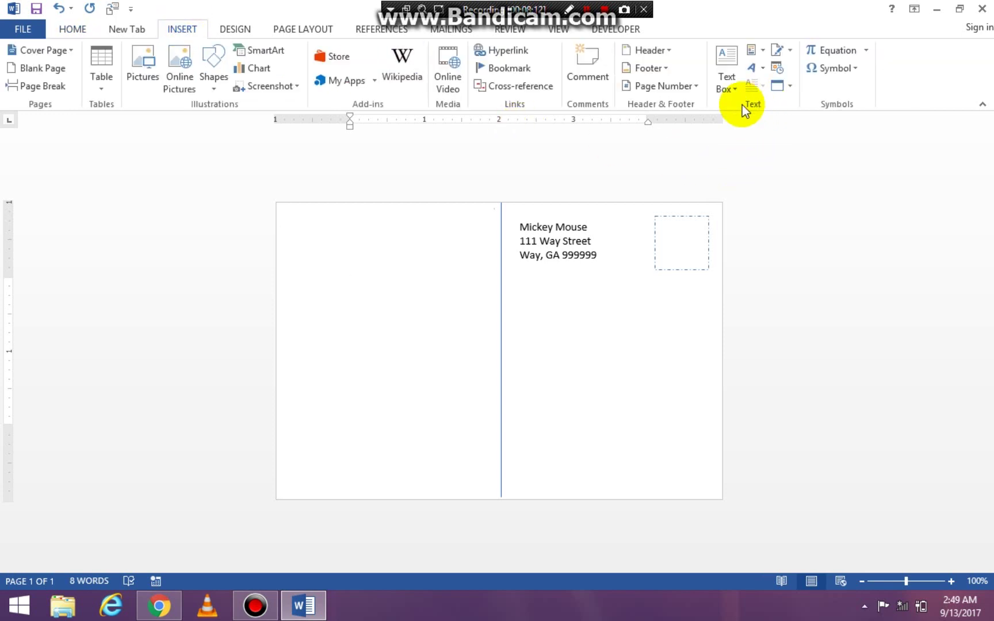
left_click(737, 87)
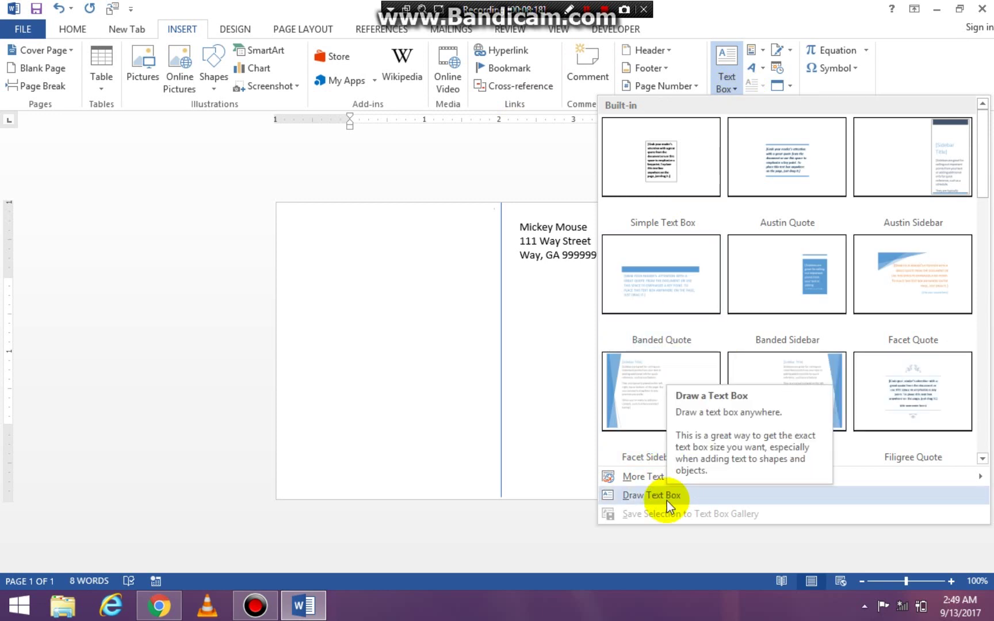
left_click(667, 498)
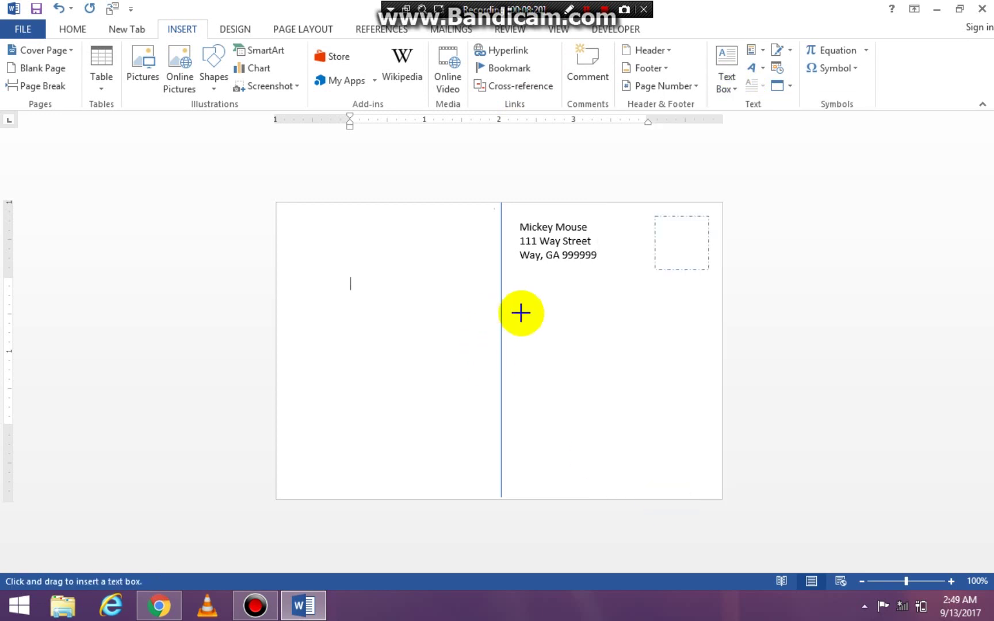
mouse_move(515, 295)
left_mouse_down()
mouse_move(557, 512)
mouse_move(719, 485)
left_mouse_up()
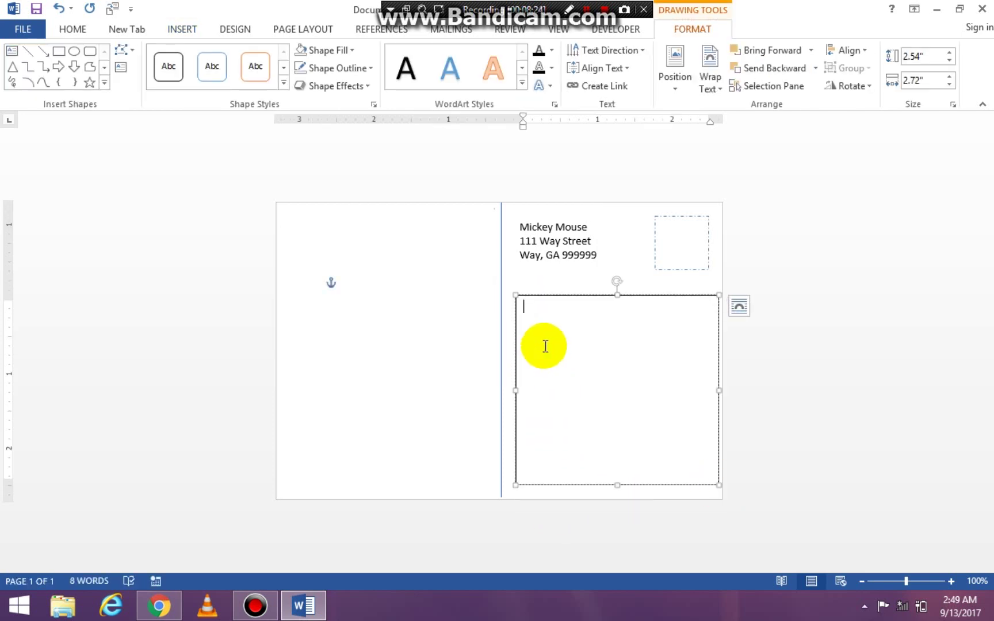
- Enter the greeting "Dear" with the recipient's first name and a comma in the message text box, followed by a blank line
type("Dear ")
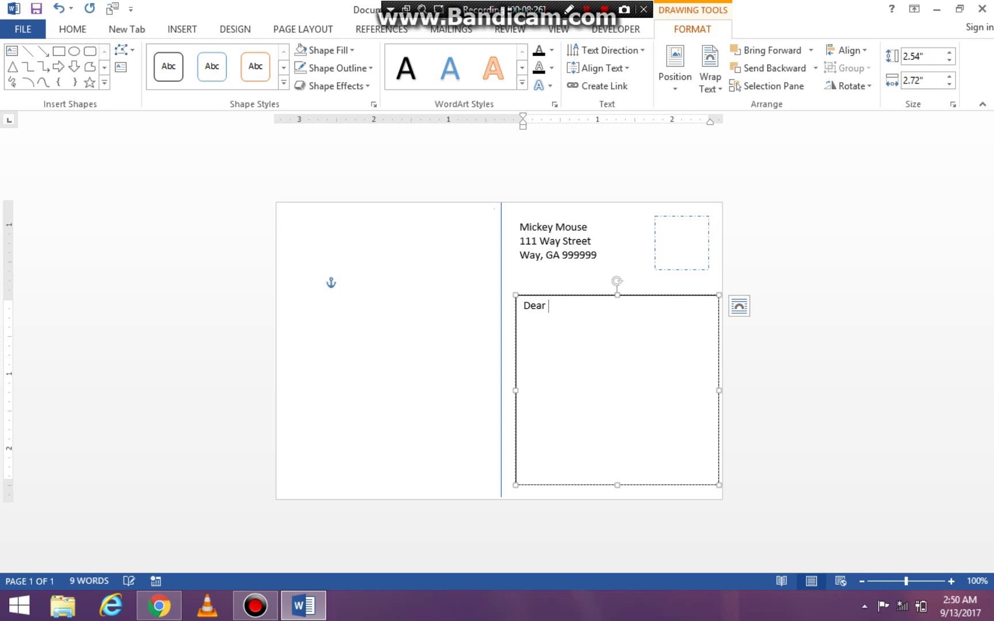
type("Denise")
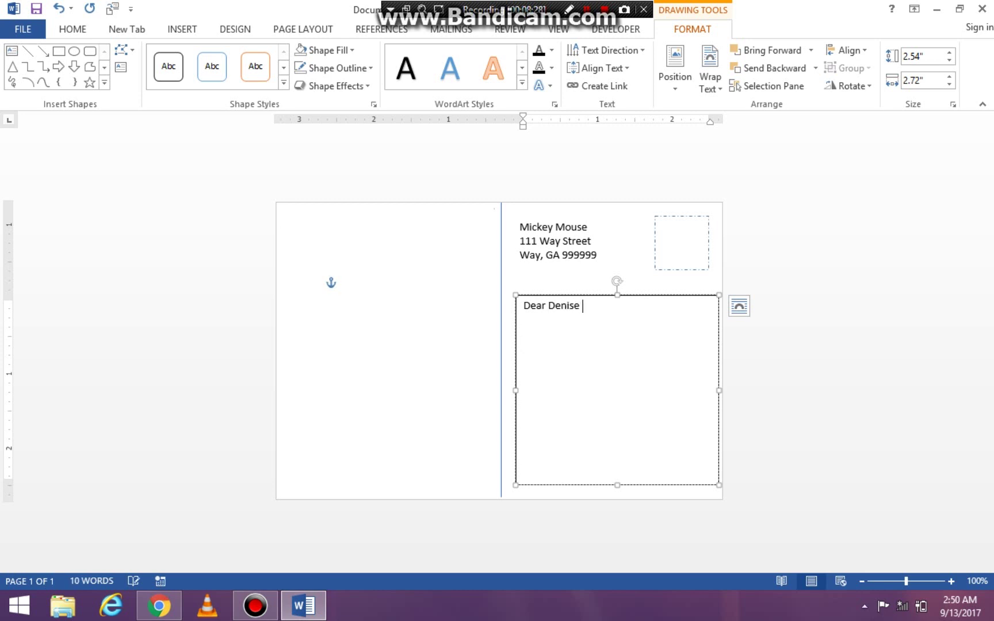
type(",")
key("Return")
key("Return")
- Enter the message "How are you doing? Wish you were here! See you soon." below the greeting
type("I")
key("BackSpace")
type("How are you doing?")
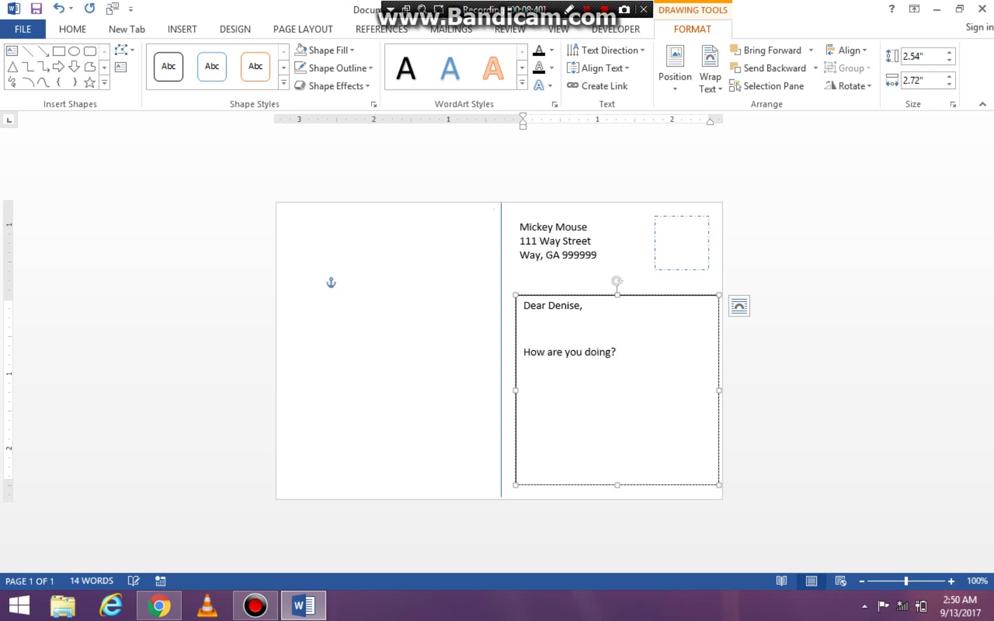
type(" Wich")
key("BackSpace")
key("BackSpace")
type("sh you were here!")
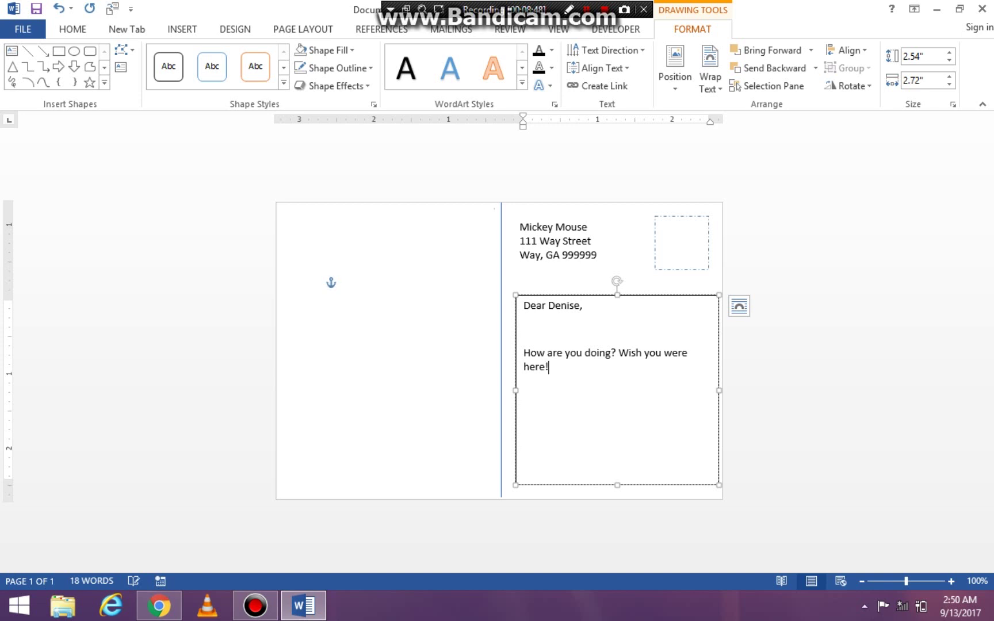
type("  See you soon.")
triple_click(329, 381)
left_click(455, 362)
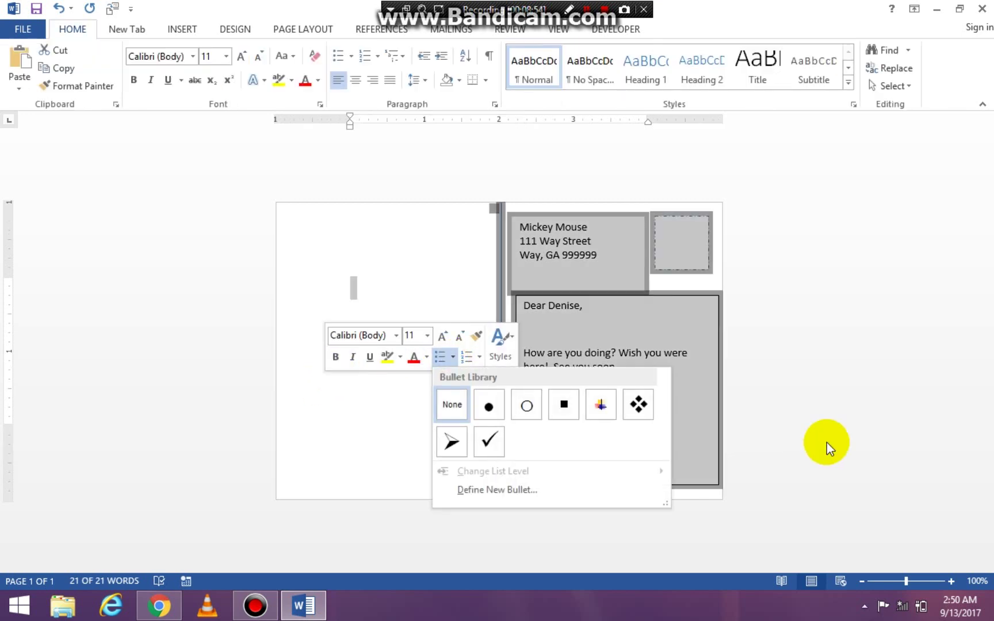
left_click(825, 443)
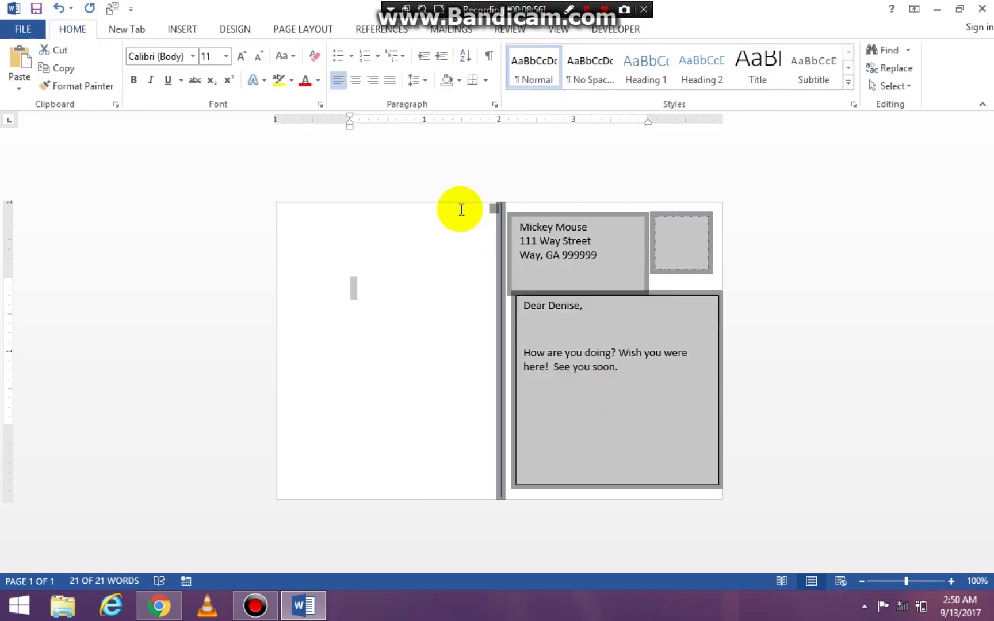
left_click(444, 148)
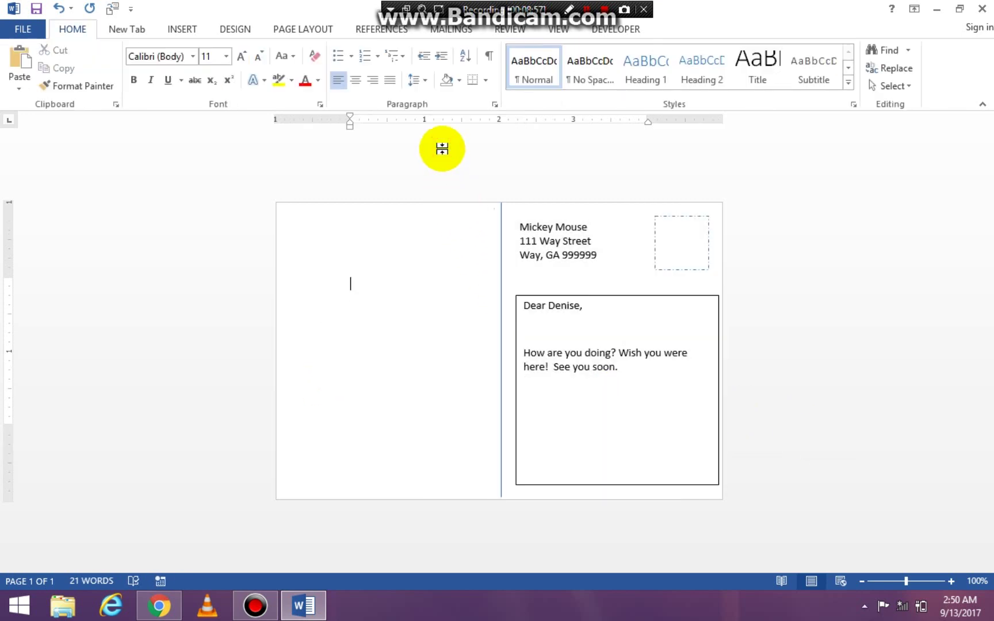
- Remove the outline from the message text box and deselect it
left_click(642, 435)
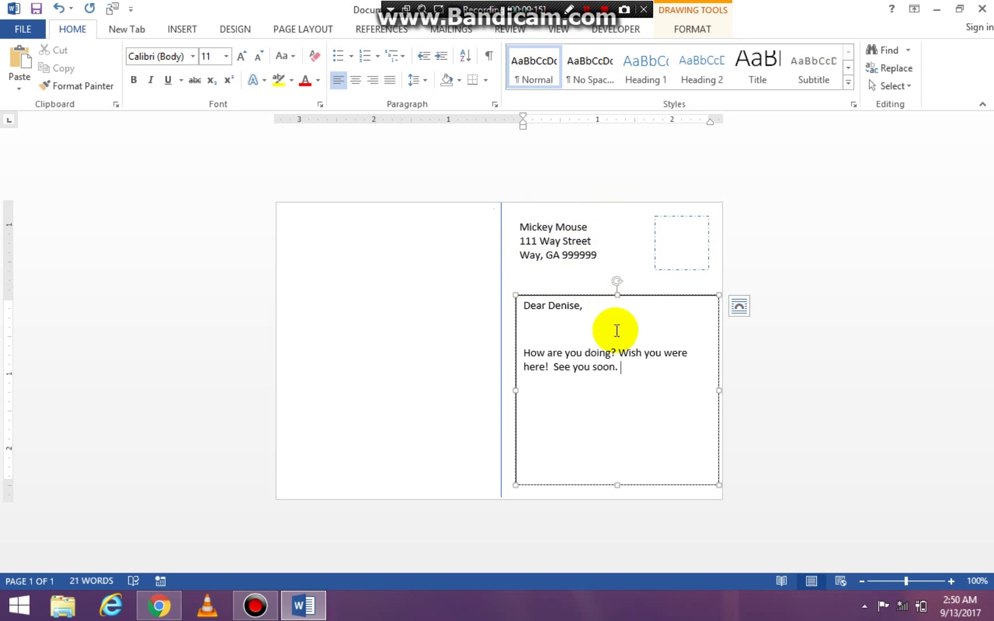
left_click(588, 297)
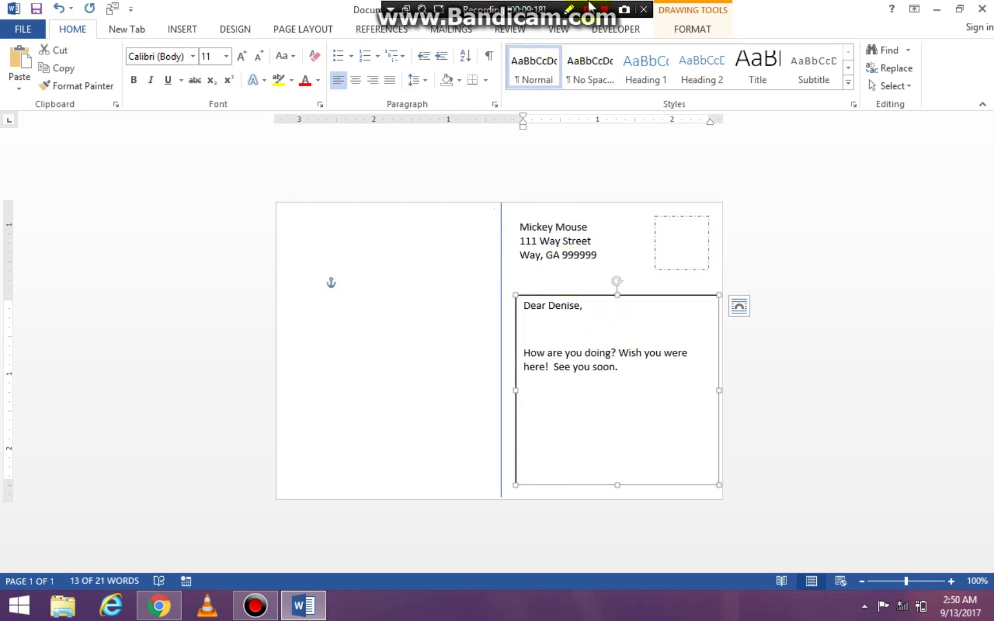
left_click(702, 28)
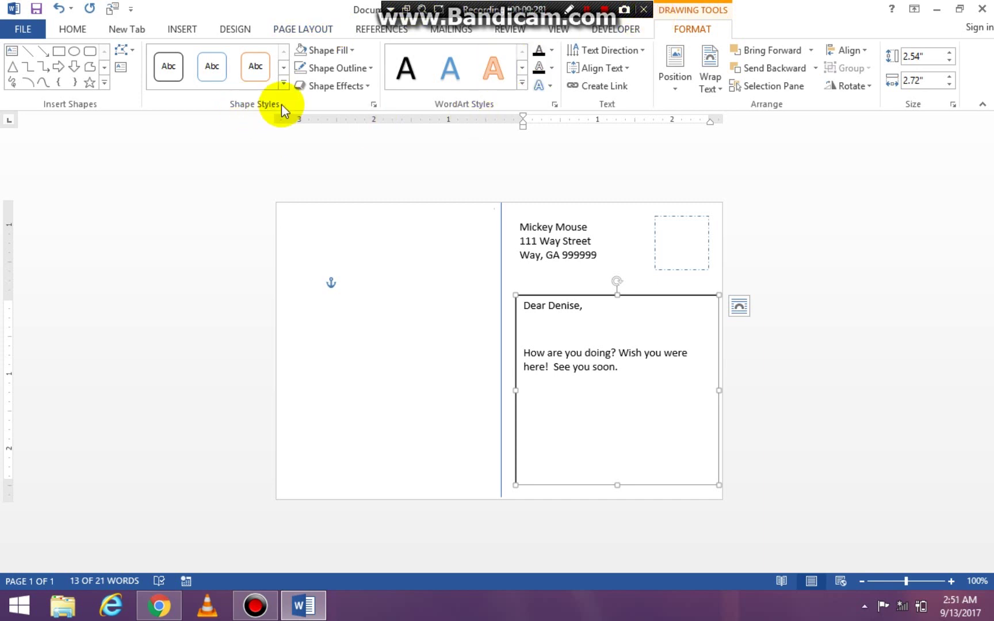
left_click(371, 69)
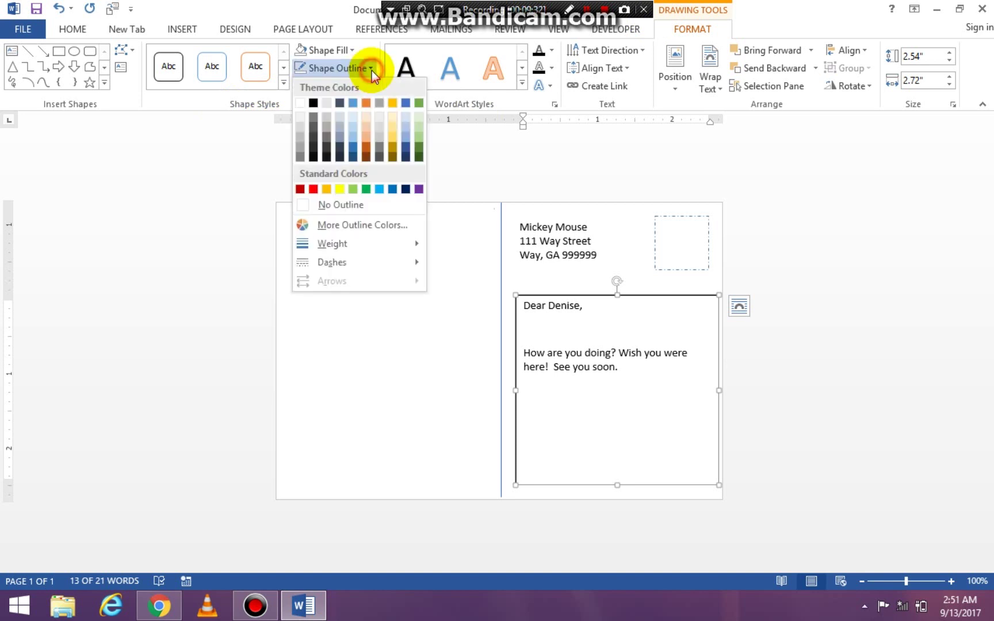
left_click(361, 205)
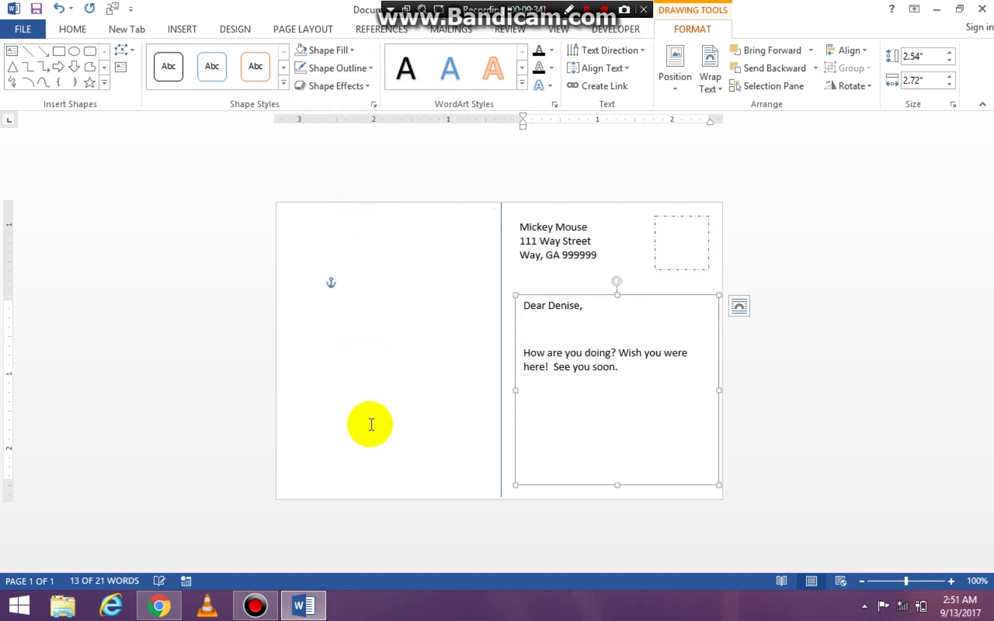
left_click(371, 423)
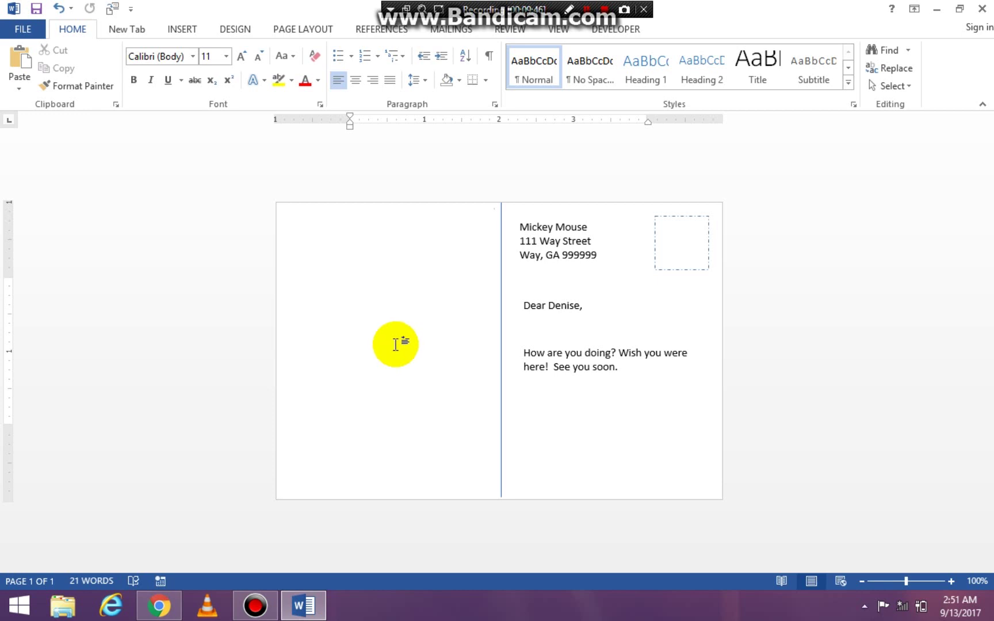
- Try to insert an online picture into the empty half of the postcard
left_click(180, 32)
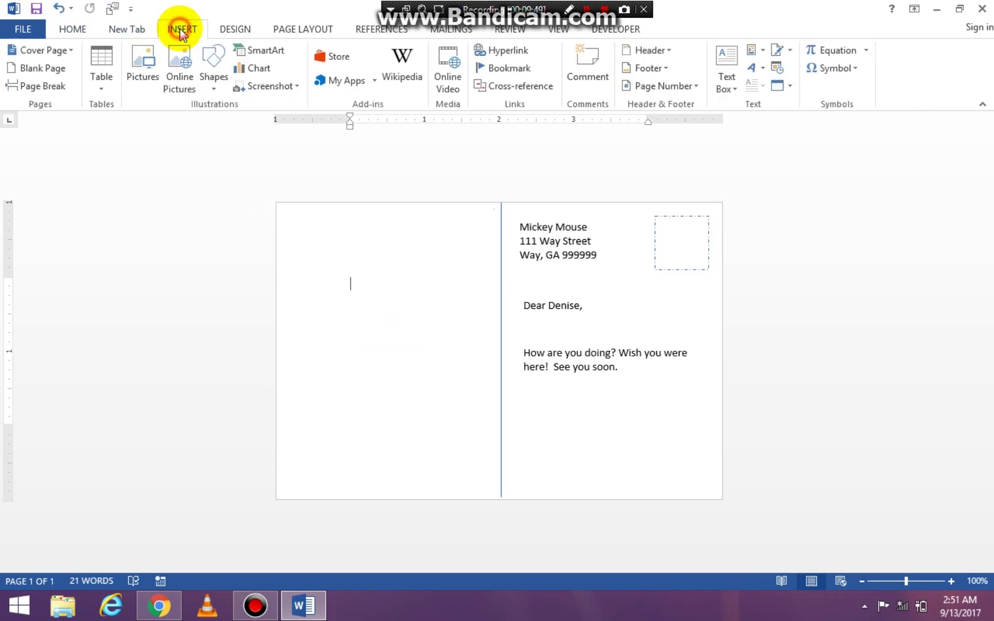
left_click(186, 88)
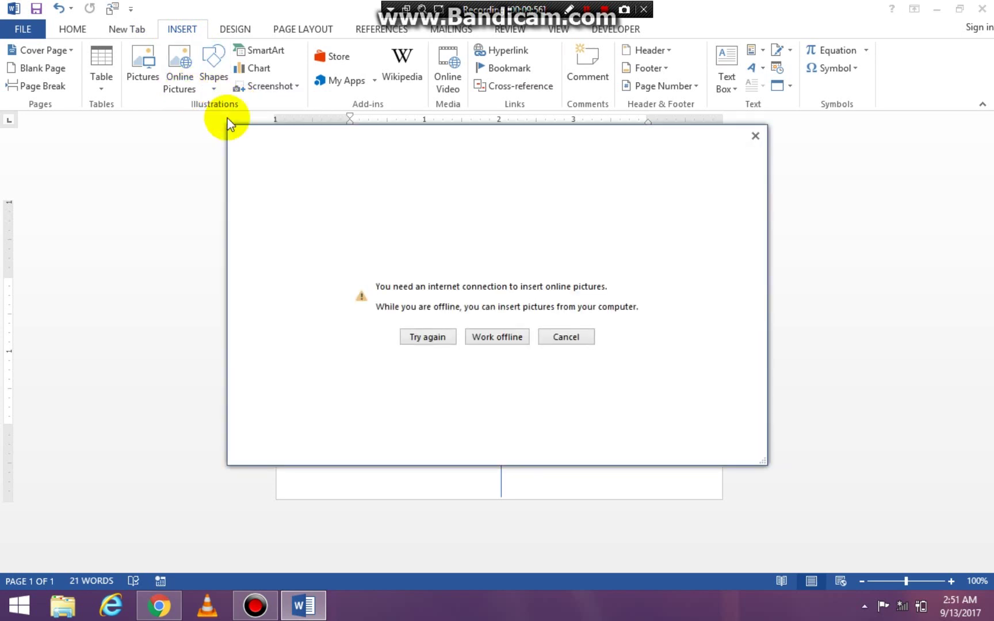